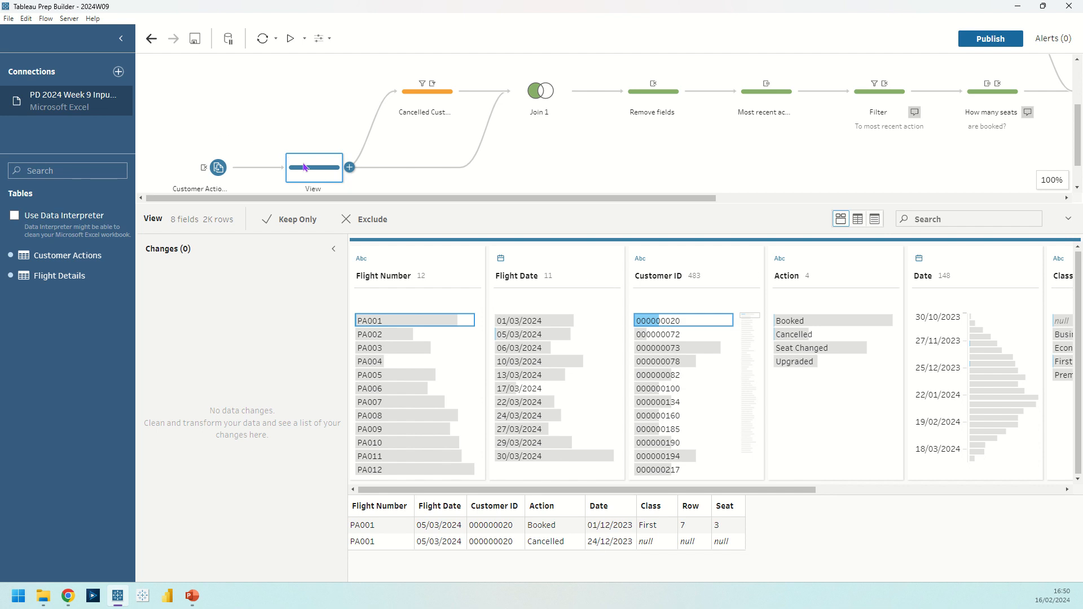
Examine the Cancelled Customers step's Action filter and its Keep Fields change in turn.
left_click(410, 104)
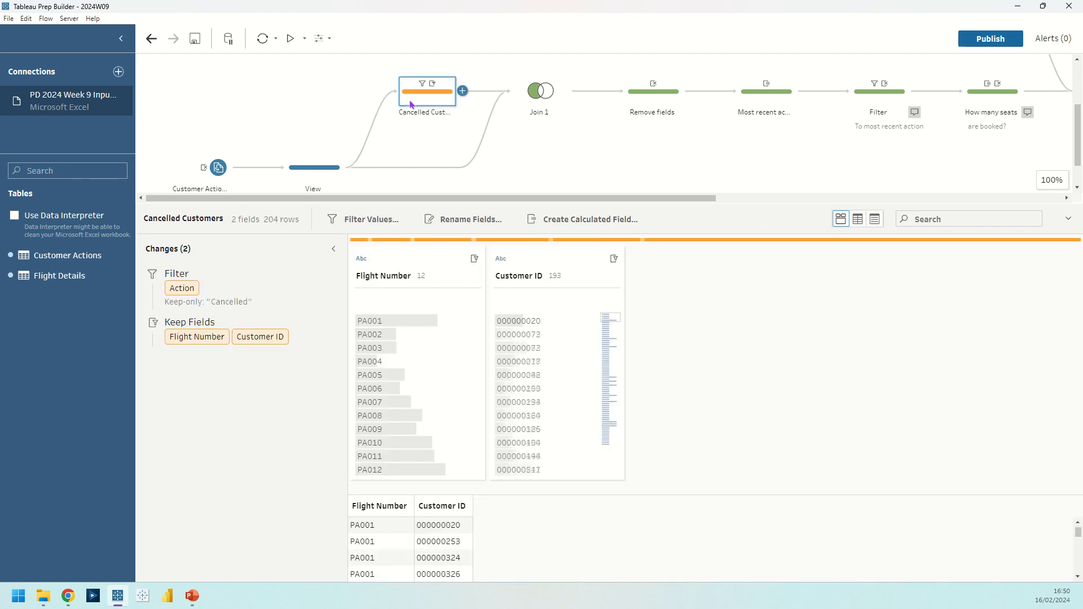
left_click(215, 275)
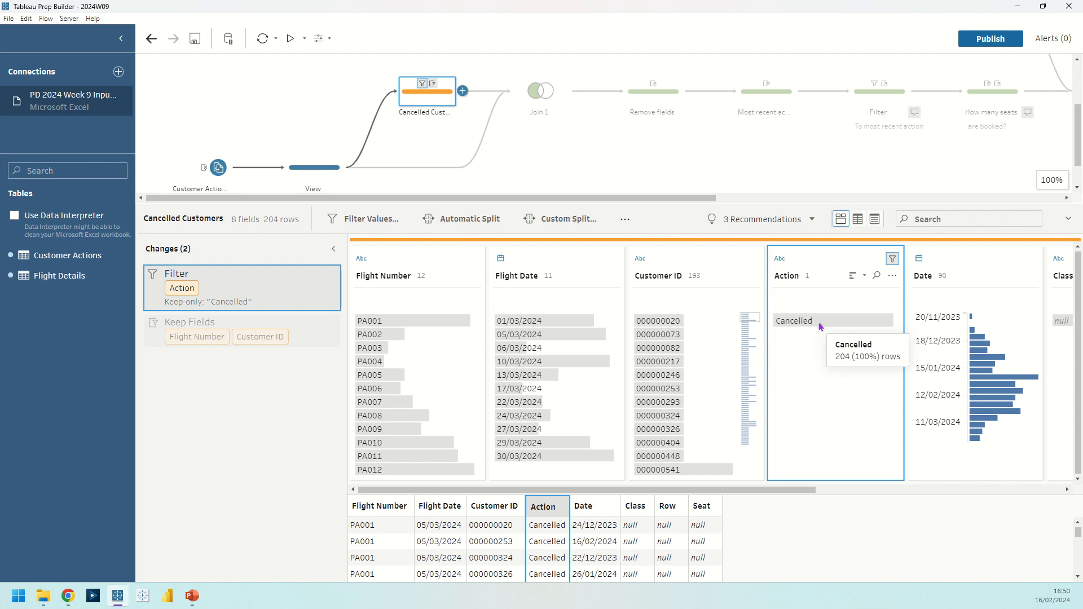
left_click(293, 327)
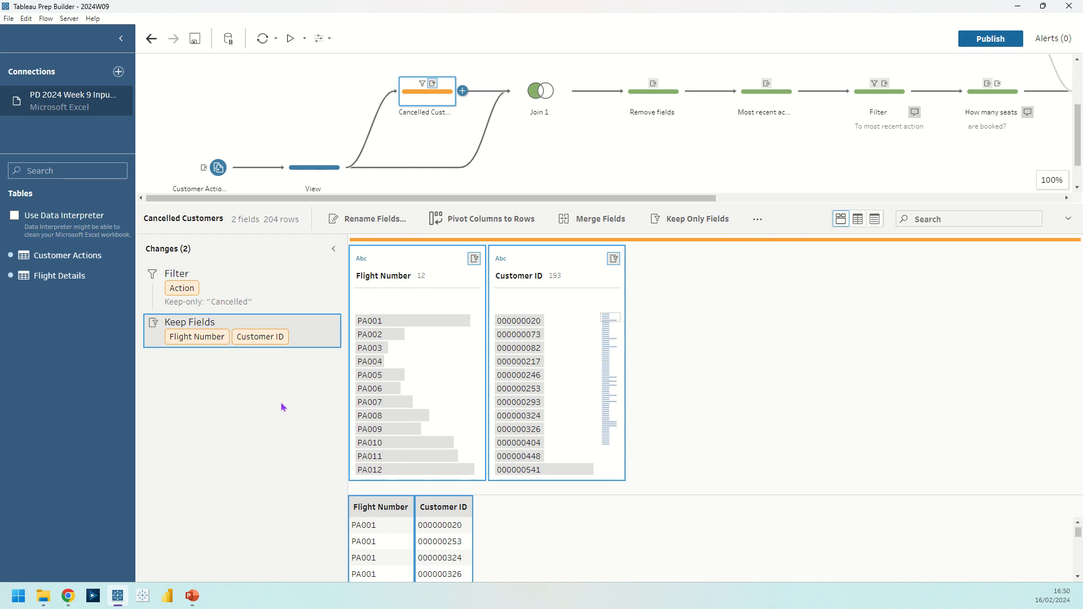
Inspect Join 1's applied clauses, join type and summary of included and excluded rows.
left_click(556, 95)
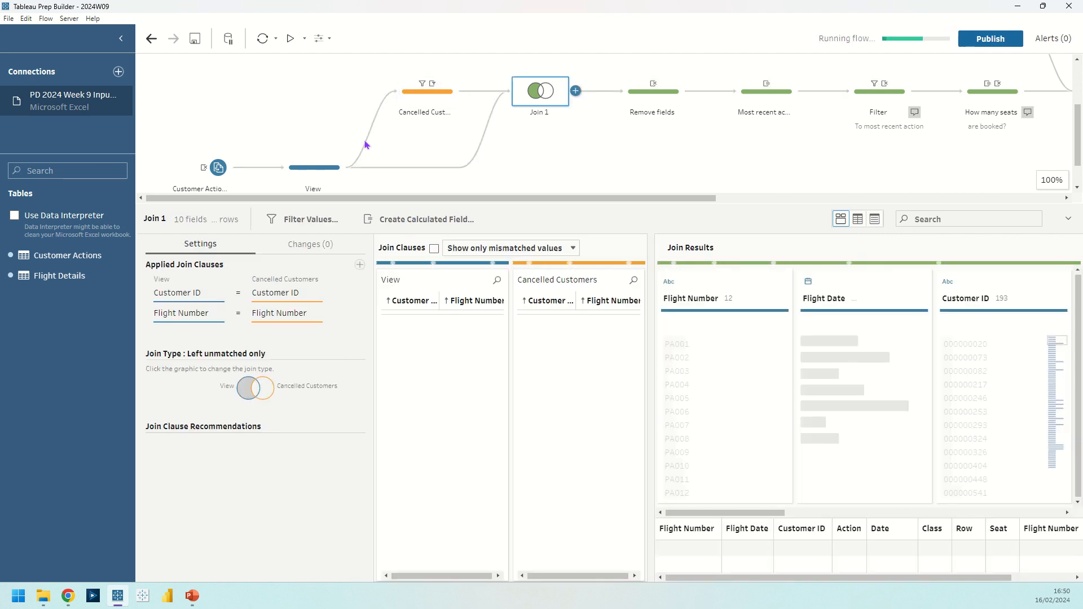
mouse_move(334, 299)
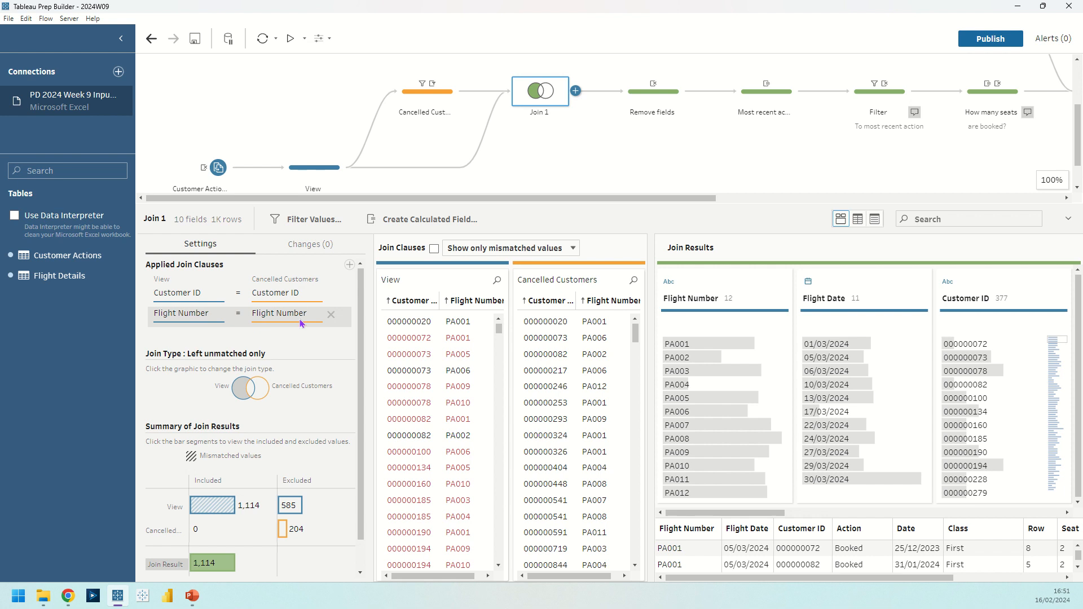
scroll(347, 395, "down", 2)
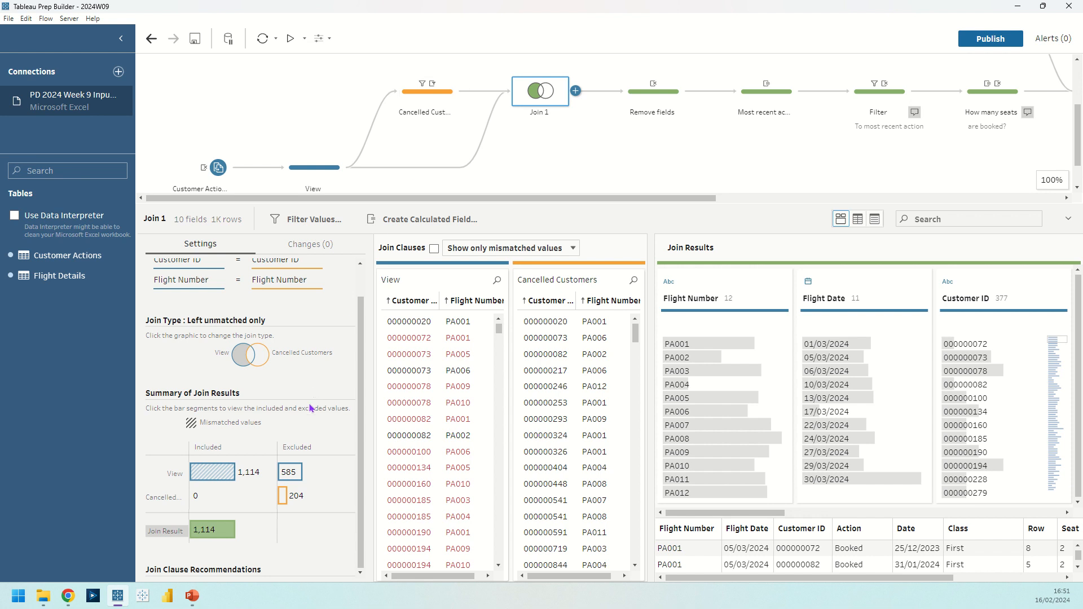
mouse_move(286, 494)
mouse_move(302, 469)
Compare the Cancelled Customers step and the View step's row count with Join 1's summary of results.
left_click(428, 102)
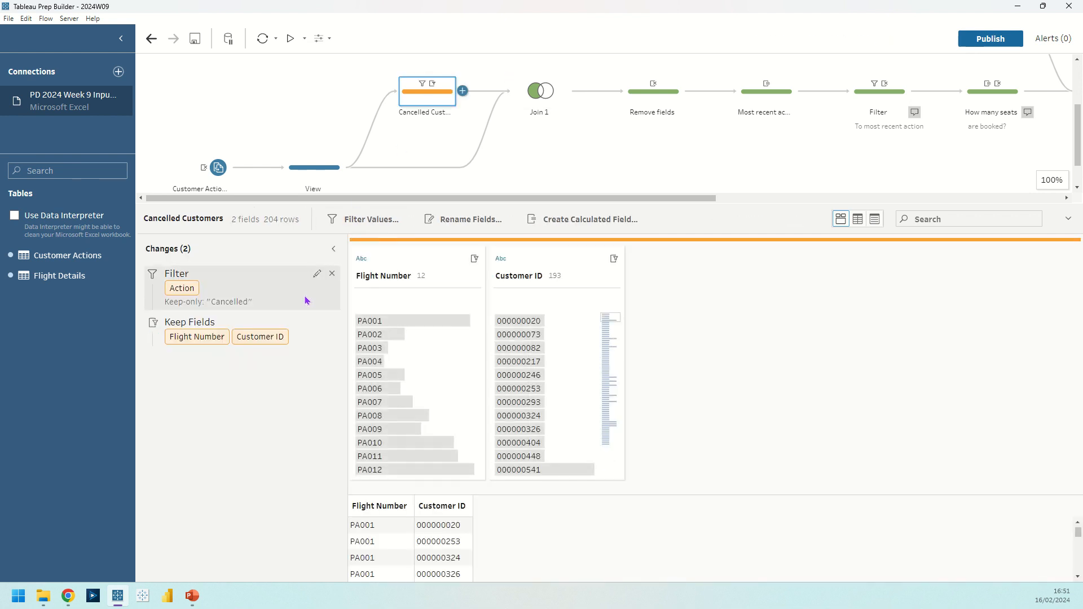
left_click(530, 80)
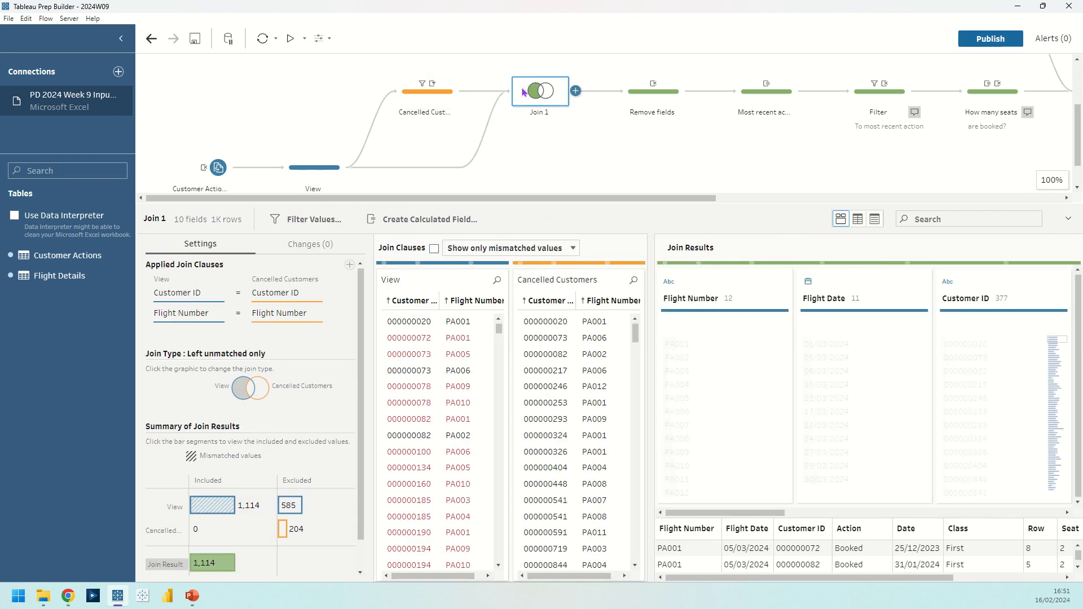
mouse_move(214, 570)
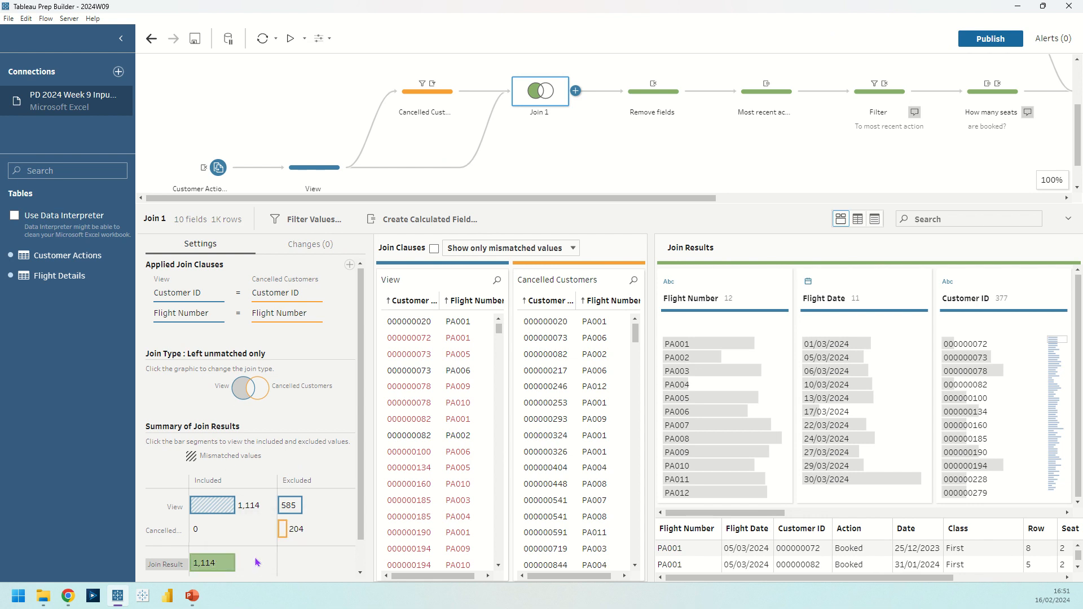
left_click(311, 176)
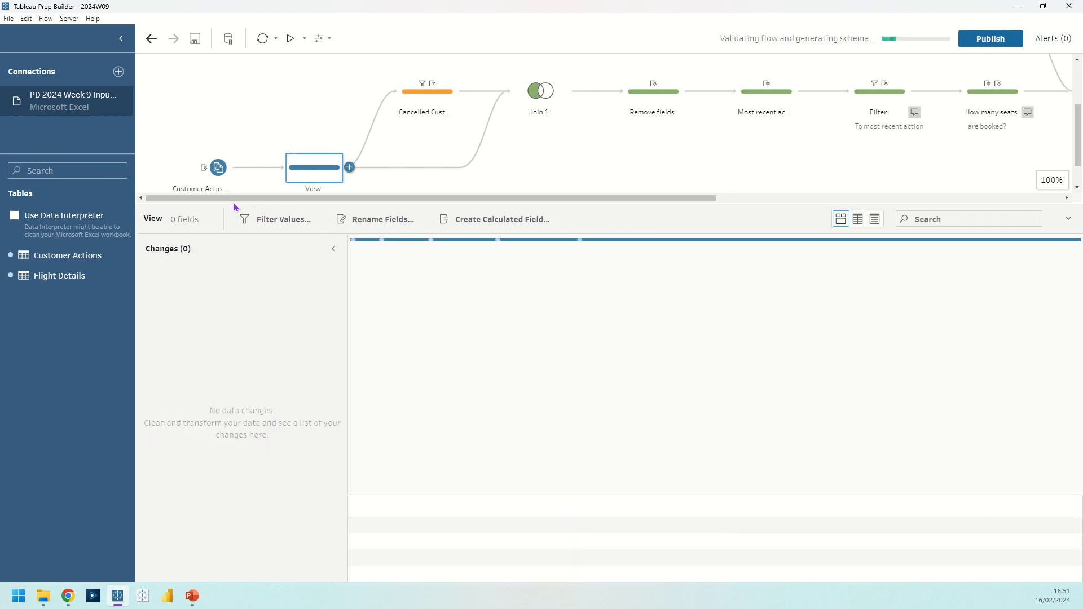
mouse_move(224, 223)
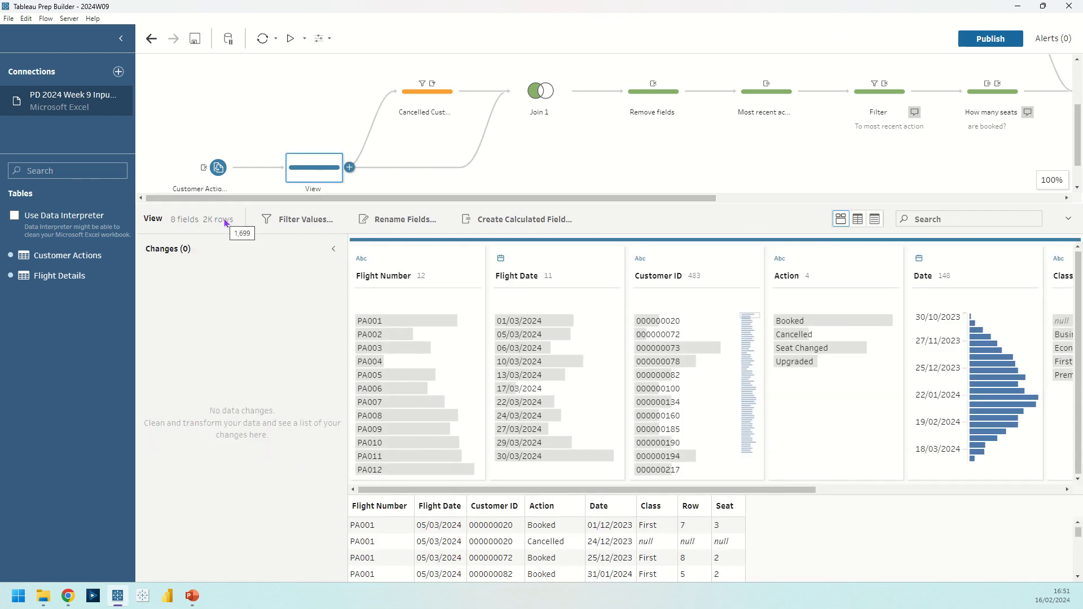
left_click(540, 94)
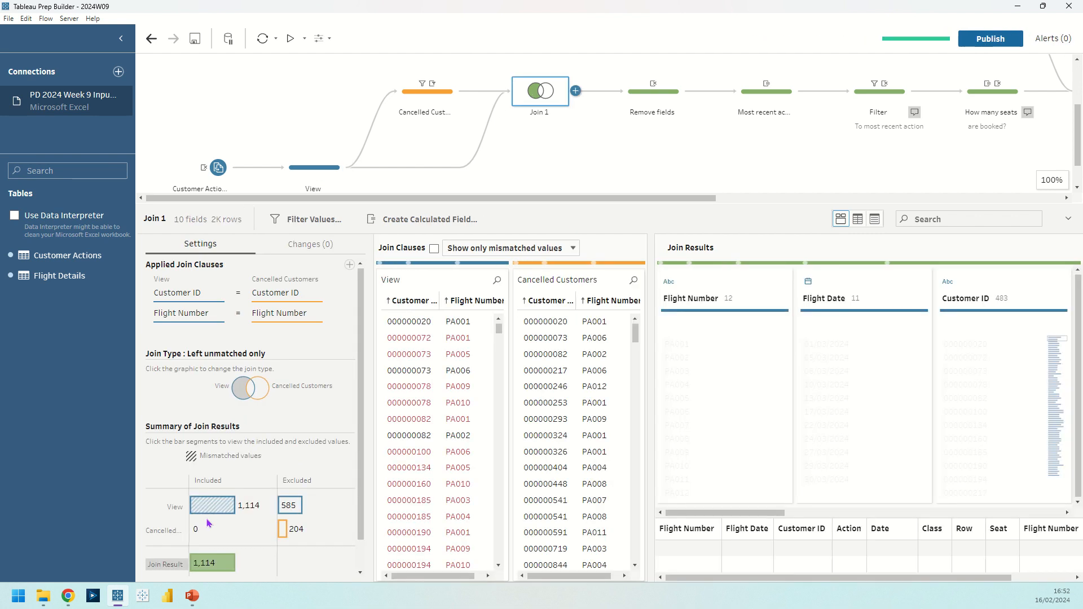
mouse_move(215, 564)
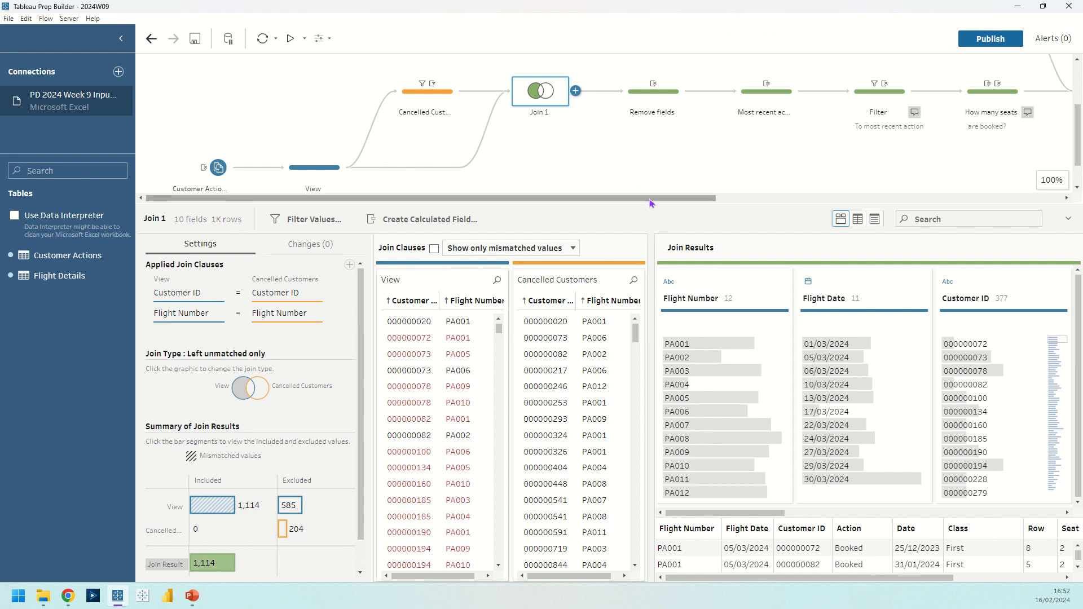
Review the Remove fields step that follows Join 1, checking its removed fields and remaining Action values.
left_click_drag(650, 201, 733, 203)
left_click(515, 107)
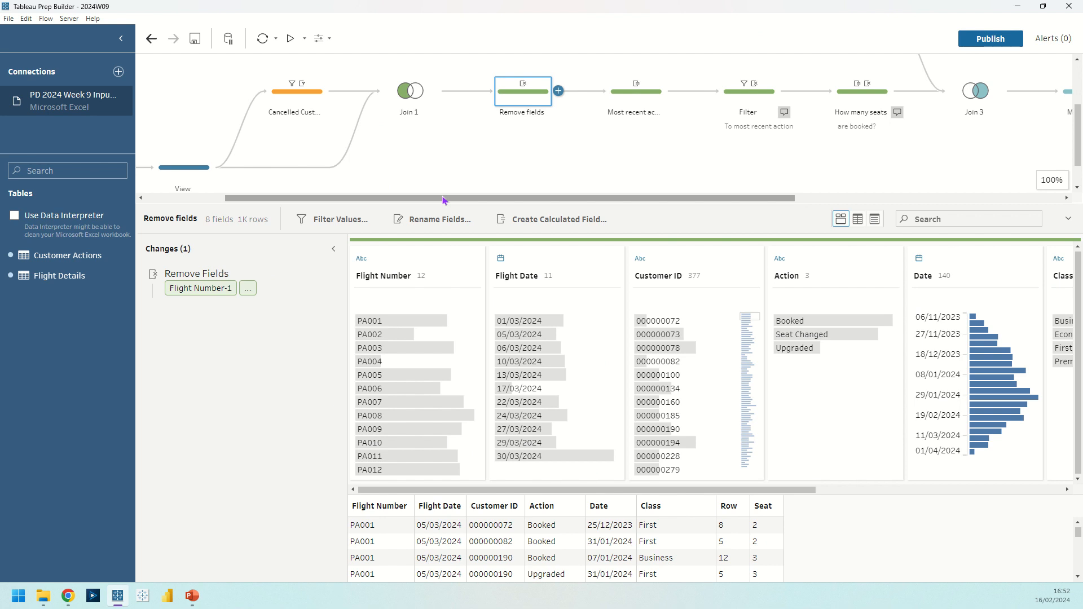
left_click_drag(443, 197, 443, 197)
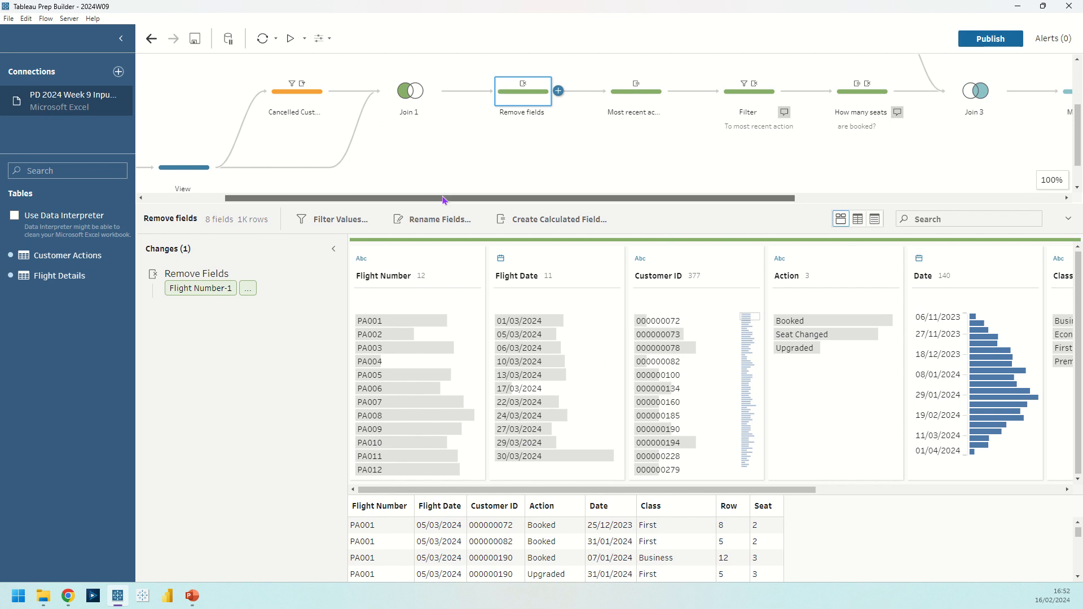
left_click_drag(443, 197, 611, 187)
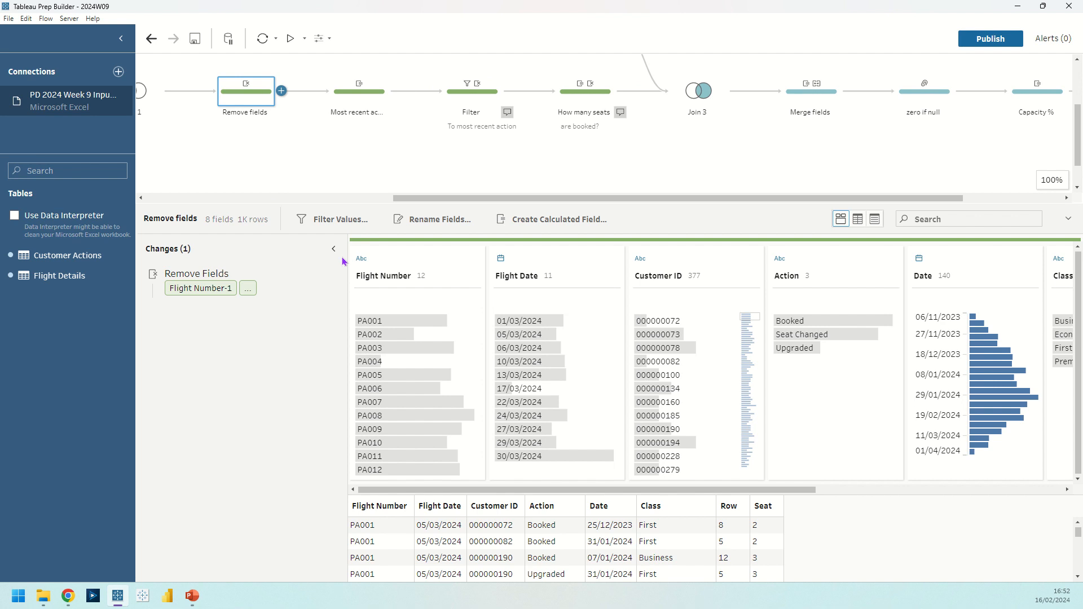
mouse_move(802, 327)
Open the Most recent action step and show the calculated field options for its Date field.
left_click(351, 102)
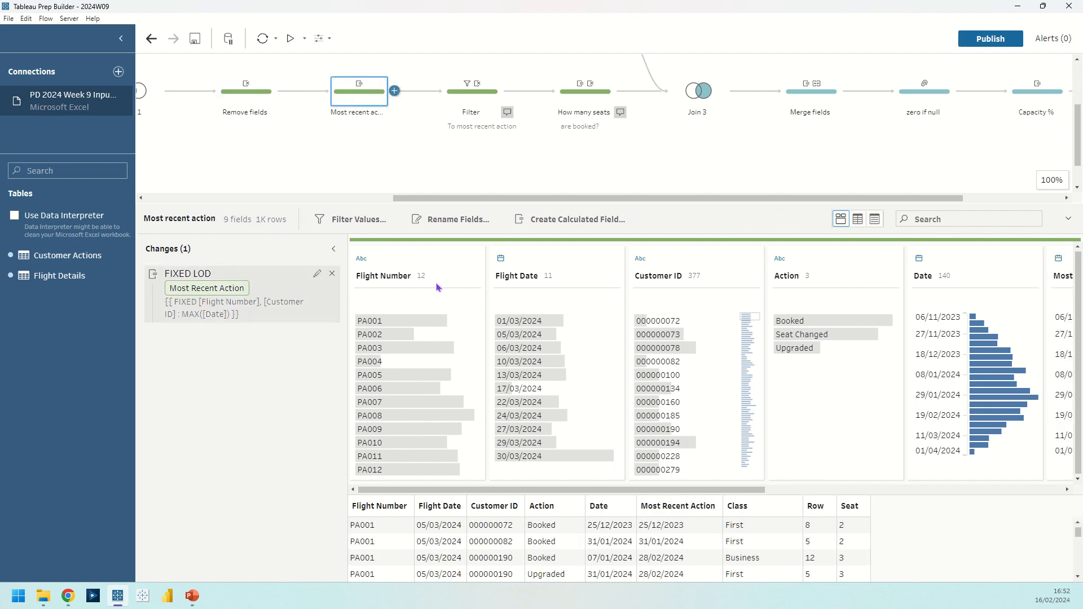
left_click_drag(625, 495, 799, 496)
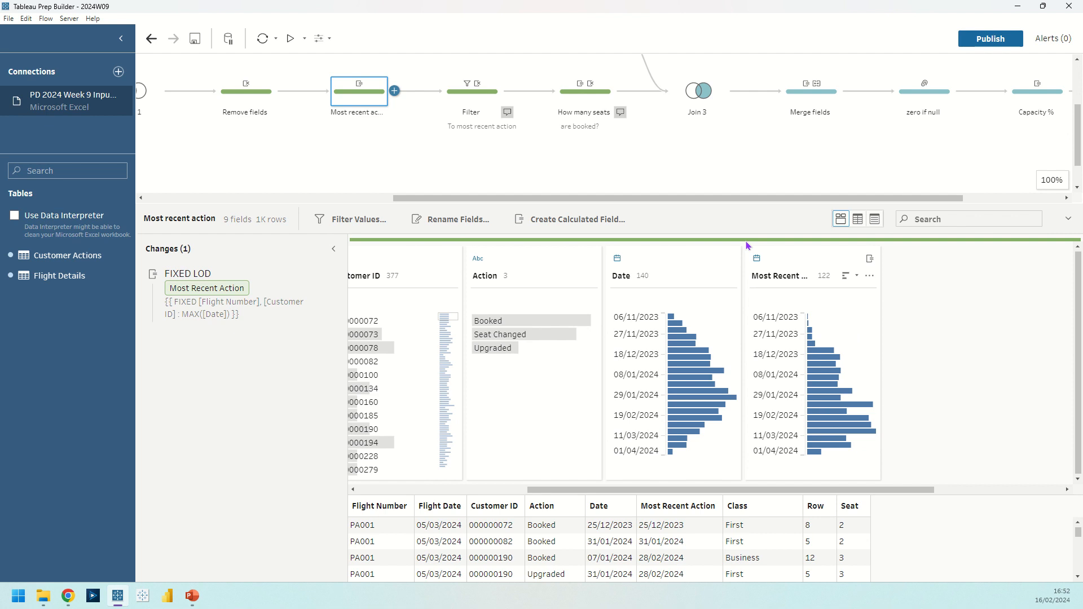
left_click(729, 276)
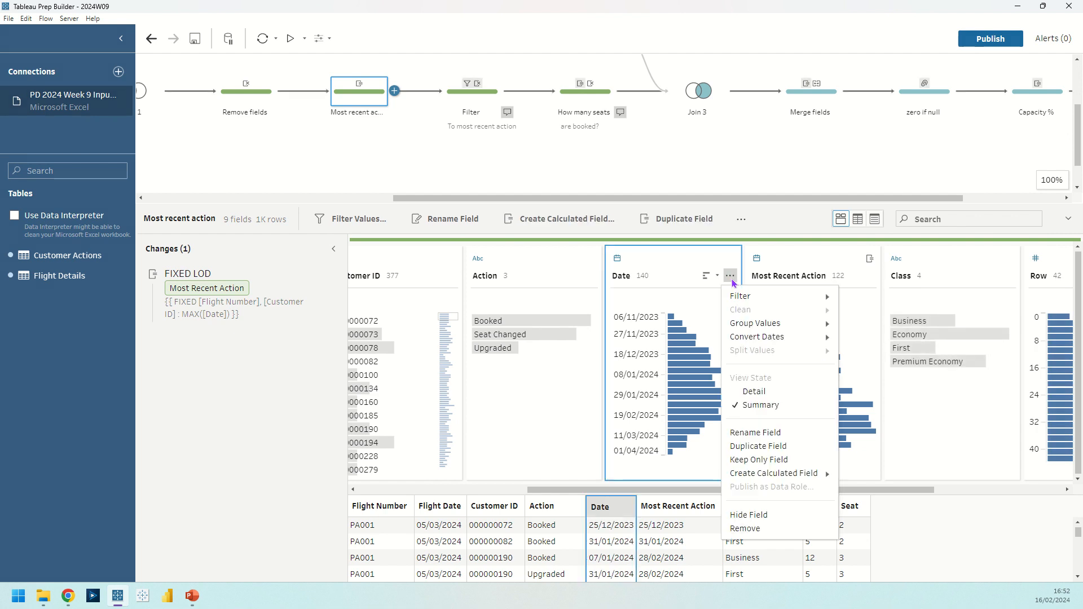
mouse_move(781, 473)
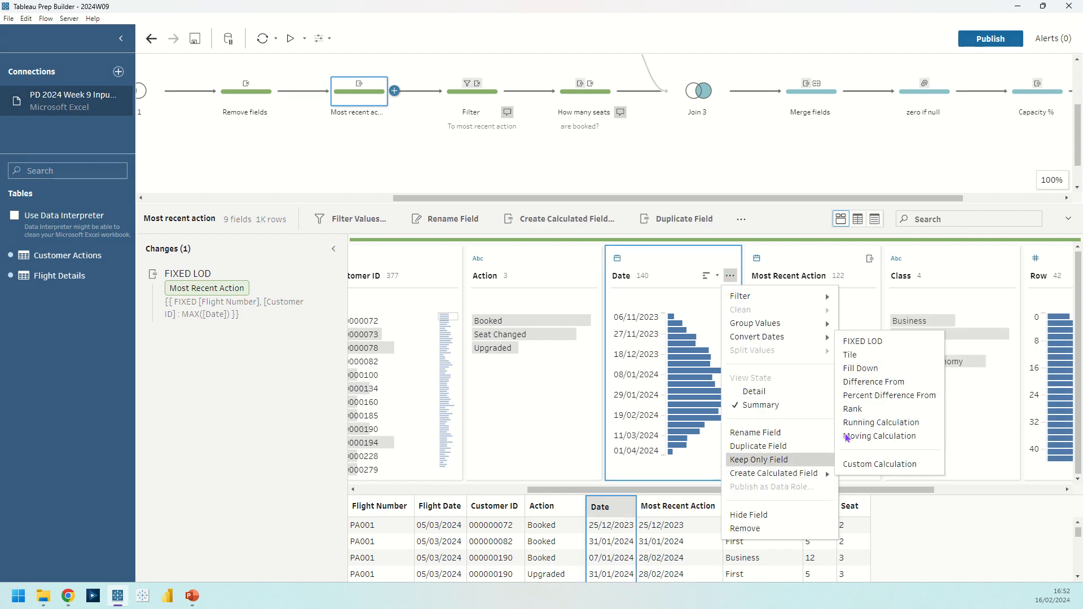
left_click(313, 289)
Open the Most Recent Action FIXED LOD calculation, check its group-by fields and MAX of Date, and close the editor.
left_click(316, 275)
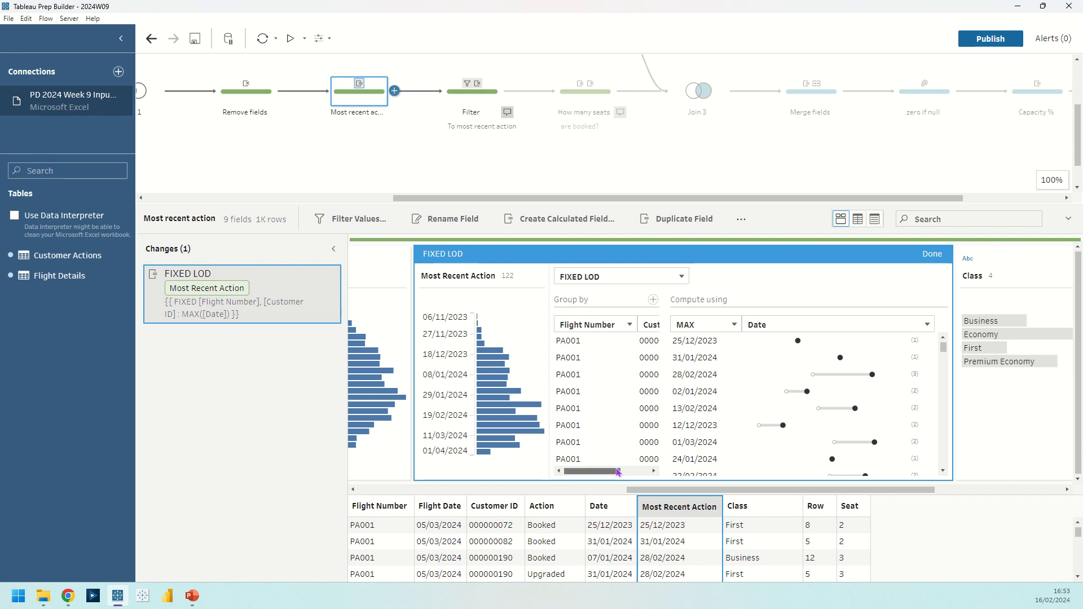
left_click_drag(617, 472, 651, 478)
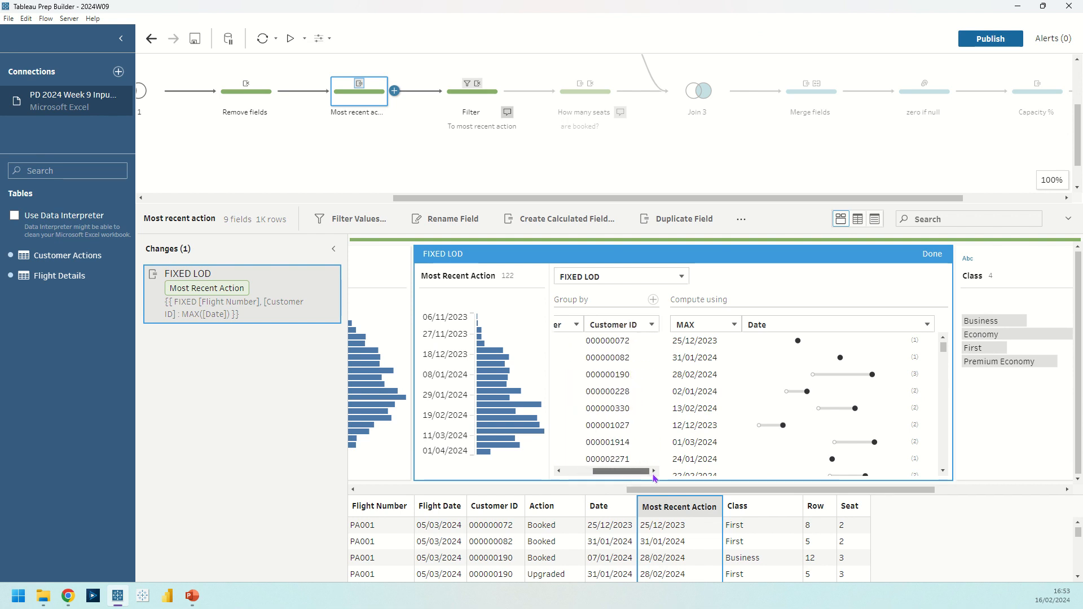
left_click_drag(639, 472, 611, 472)
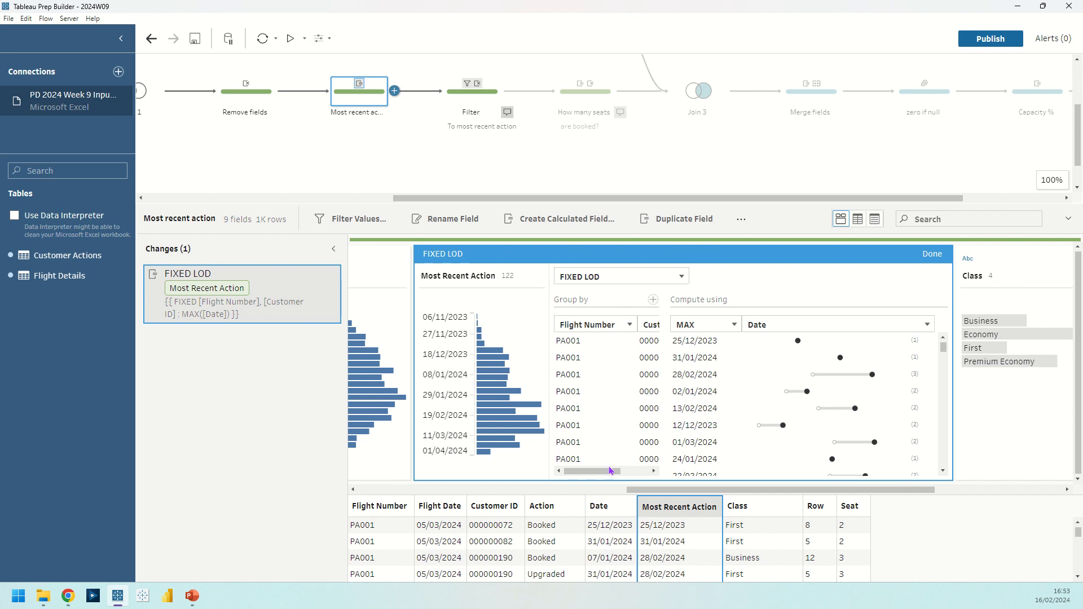
left_click(936, 255)
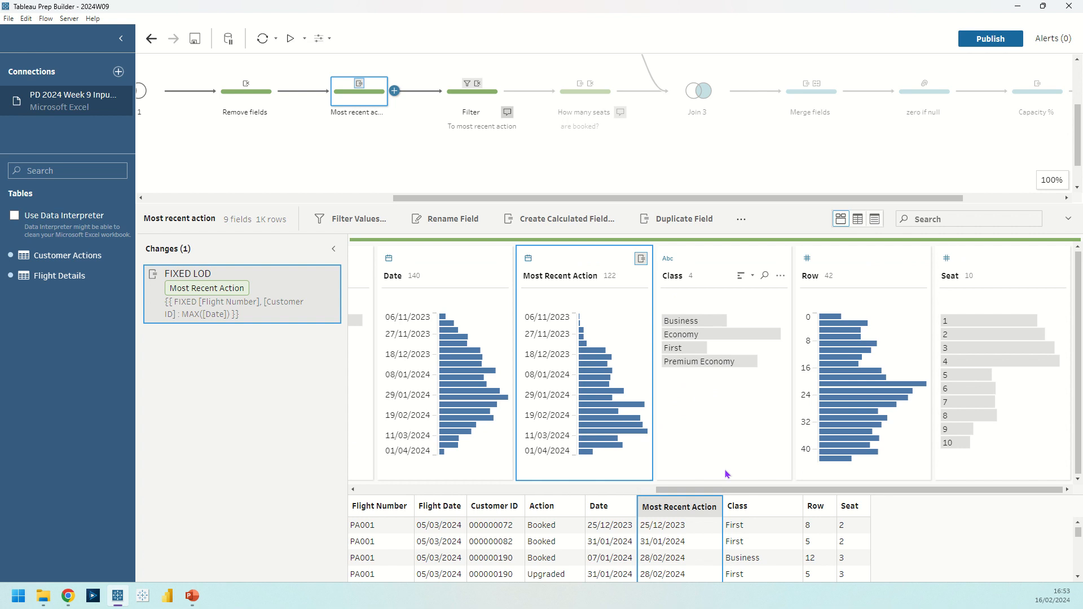
Highlight flight PA001 with individual customers in the Most recent action step to compare Date with Most Recent Action.
left_click_drag(741, 491, 499, 507)
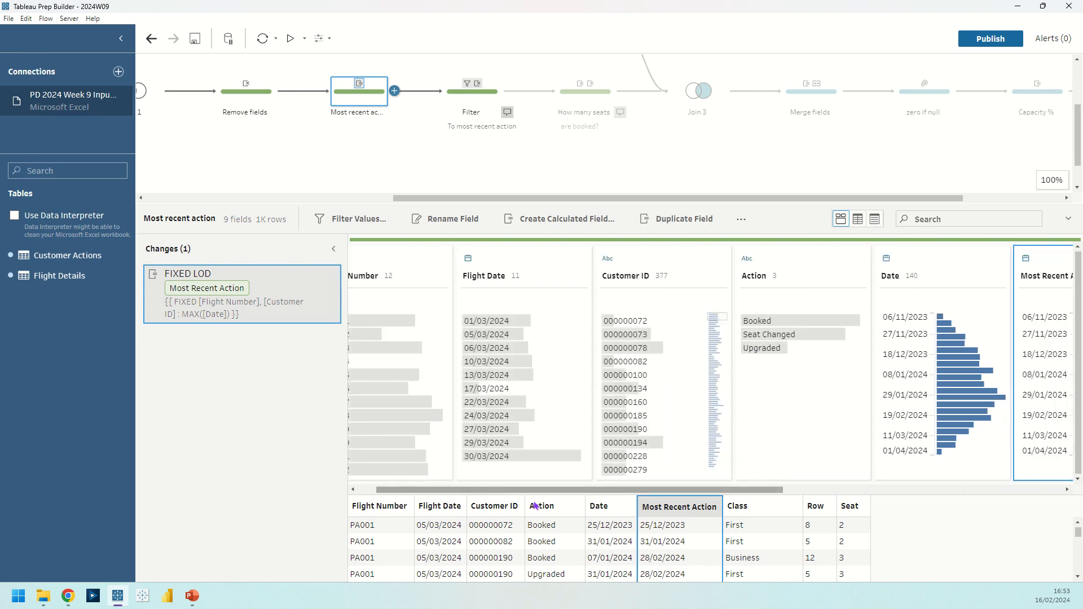
scroll(403, 350, "left", 1)
left_click(395, 320)
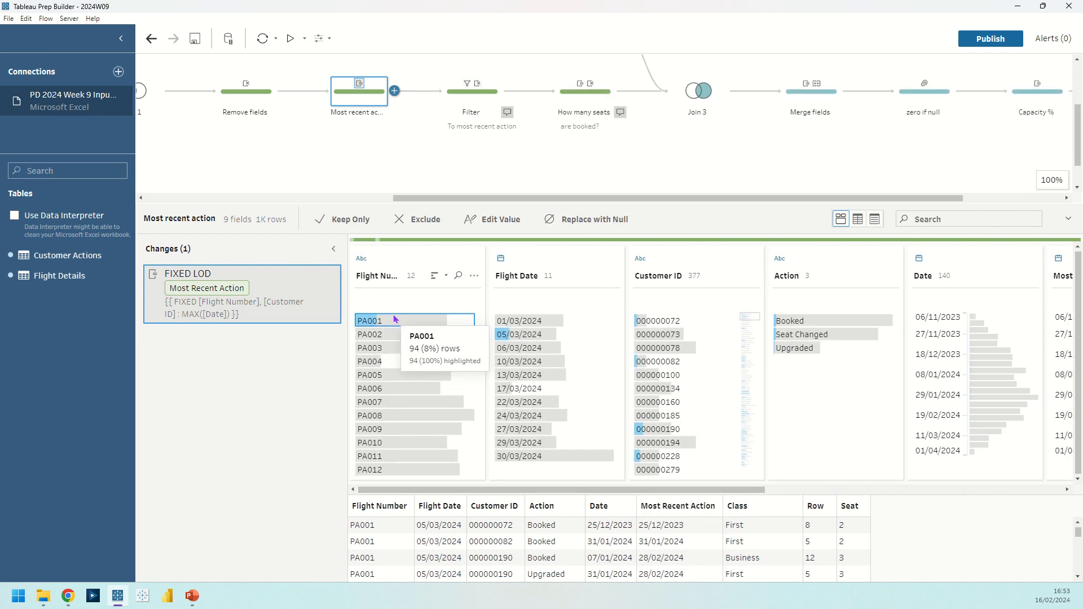
left_click(684, 323)
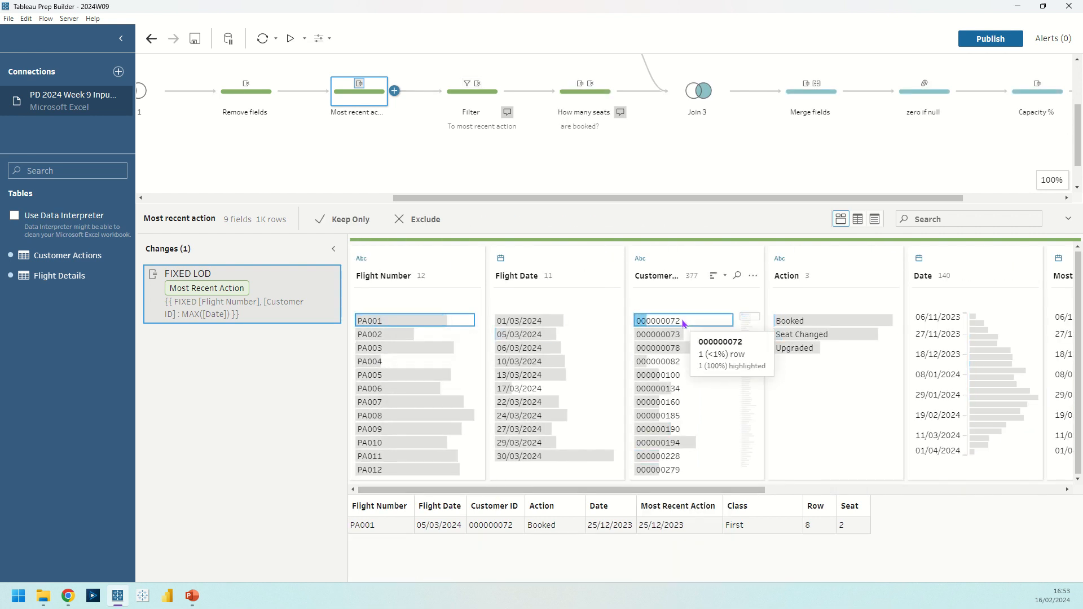
left_click(432, 321)
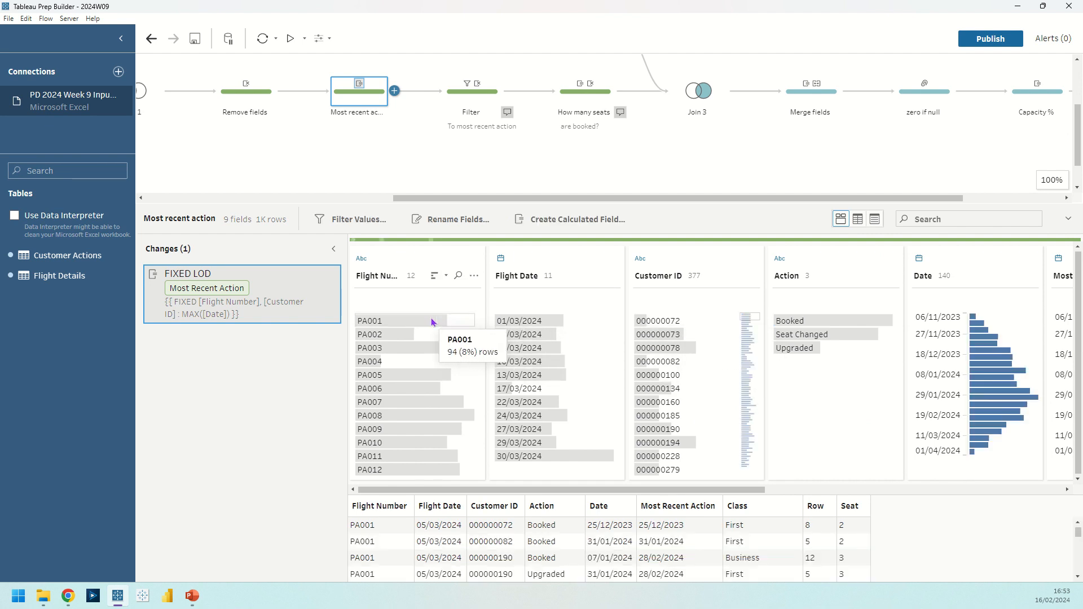
left_click(694, 430)
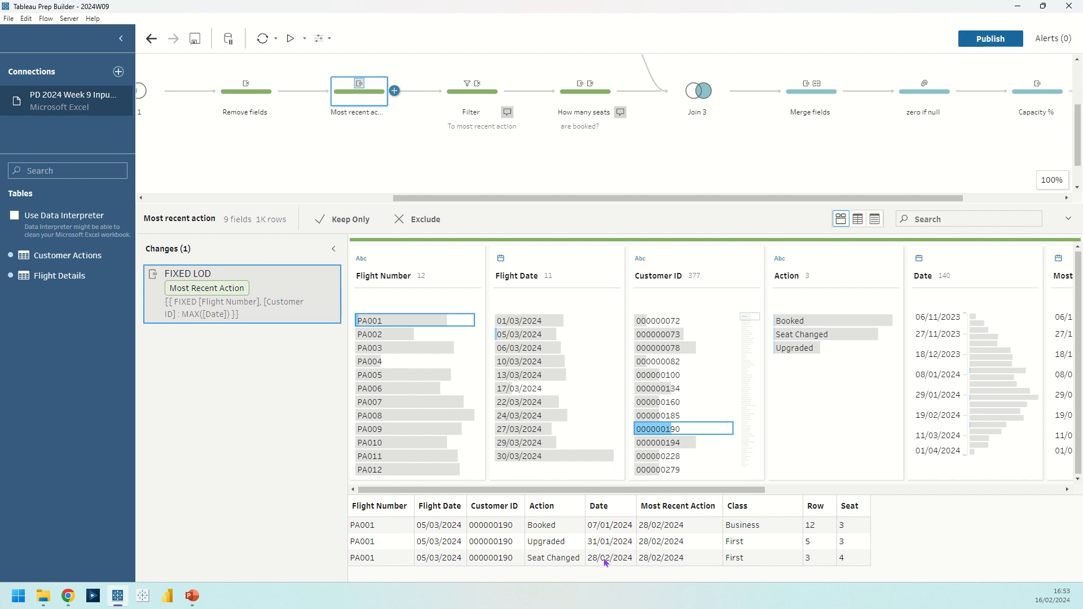
Open the Filter step's [Date]=[Most Recent Action] calculation for review, then close it and check the step's row count.
left_click(483, 95)
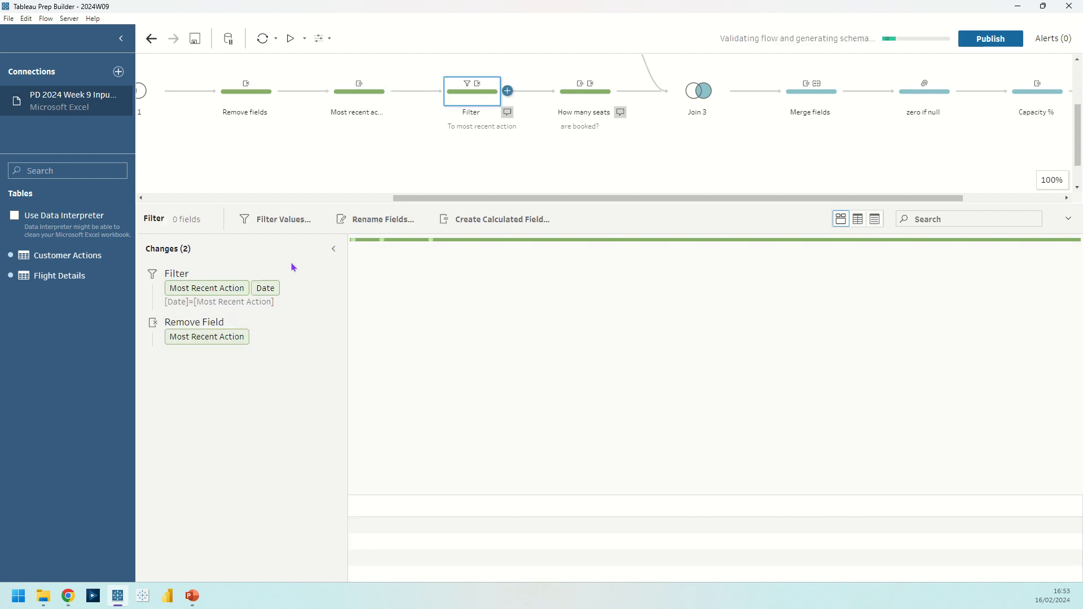
double_click(314, 276)
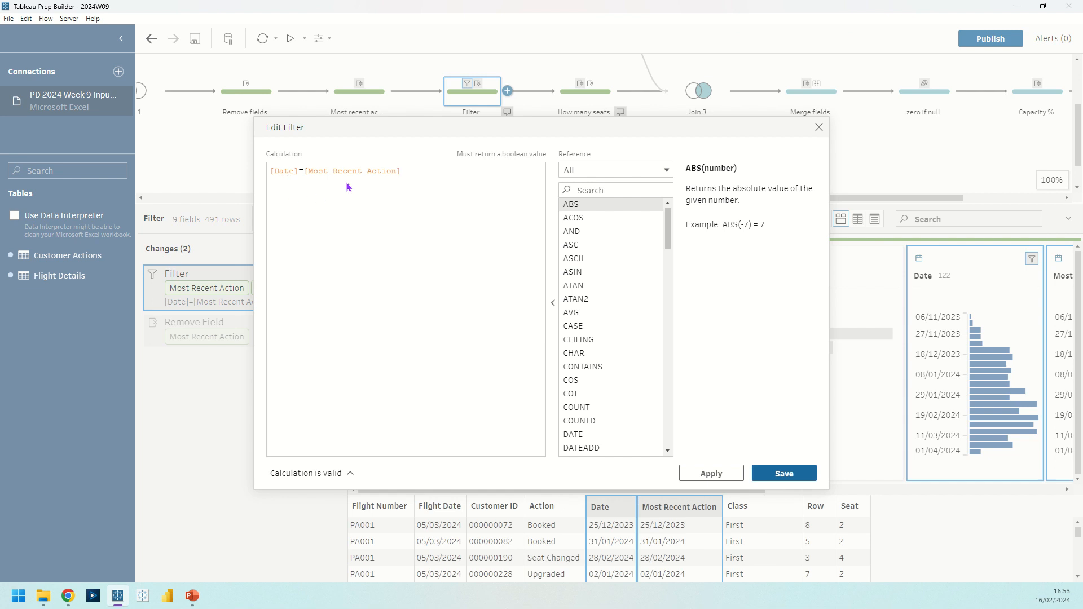
left_click(819, 128)
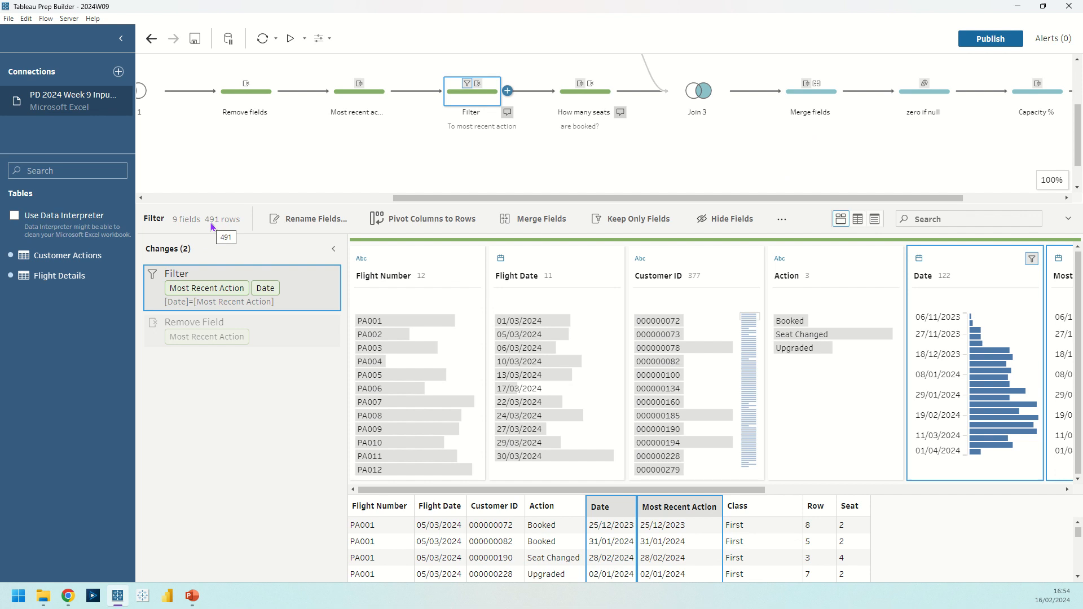
View the Filter step's data at its Remove Field change and highlight a single customer's rows across flights.
left_click(220, 331)
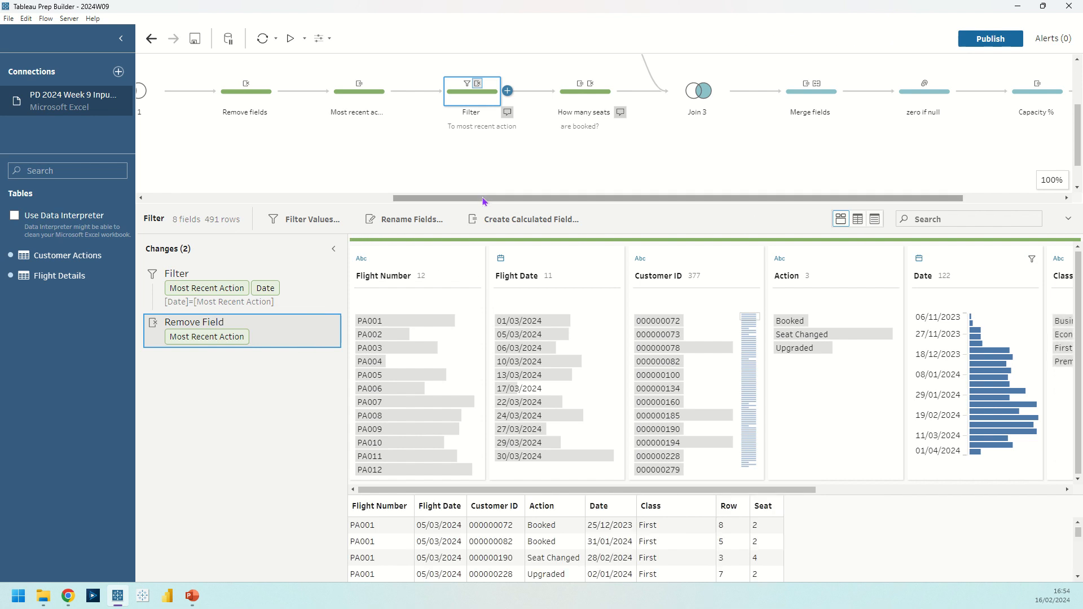
left_click_drag(483, 198, 523, 201)
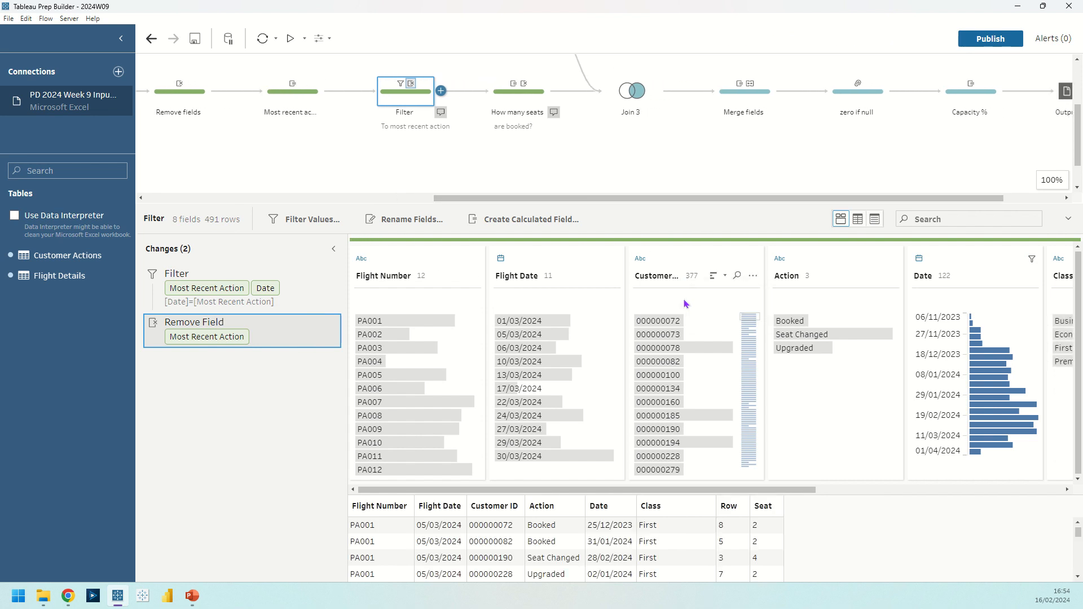
left_click(687, 348)
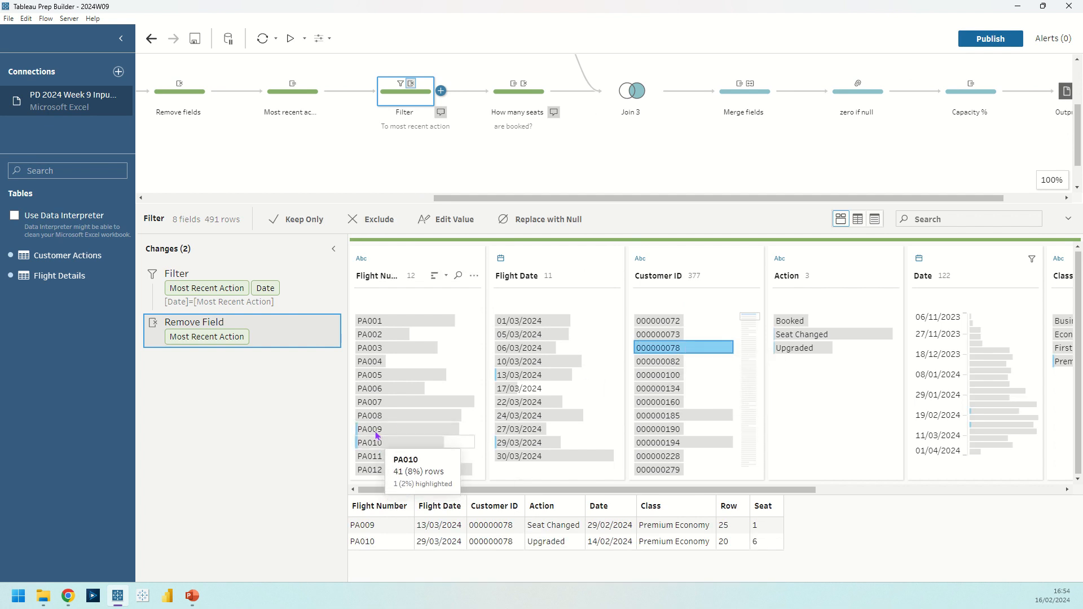
Highlight two more individual customers in the Filter step to check their rows across flights, and clear the highlight.
left_click(702, 415)
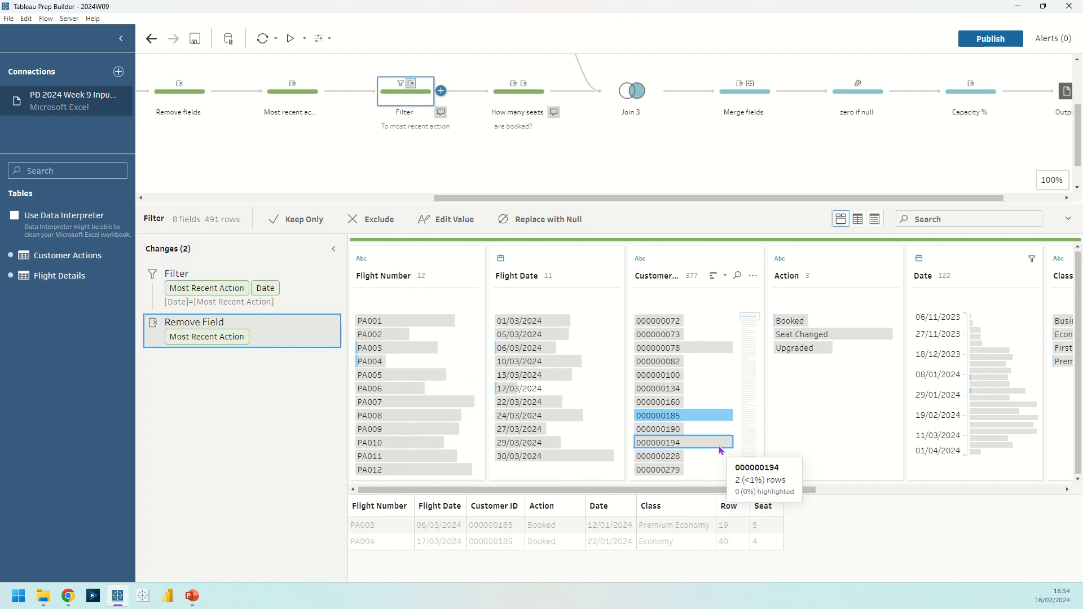
left_click(721, 443)
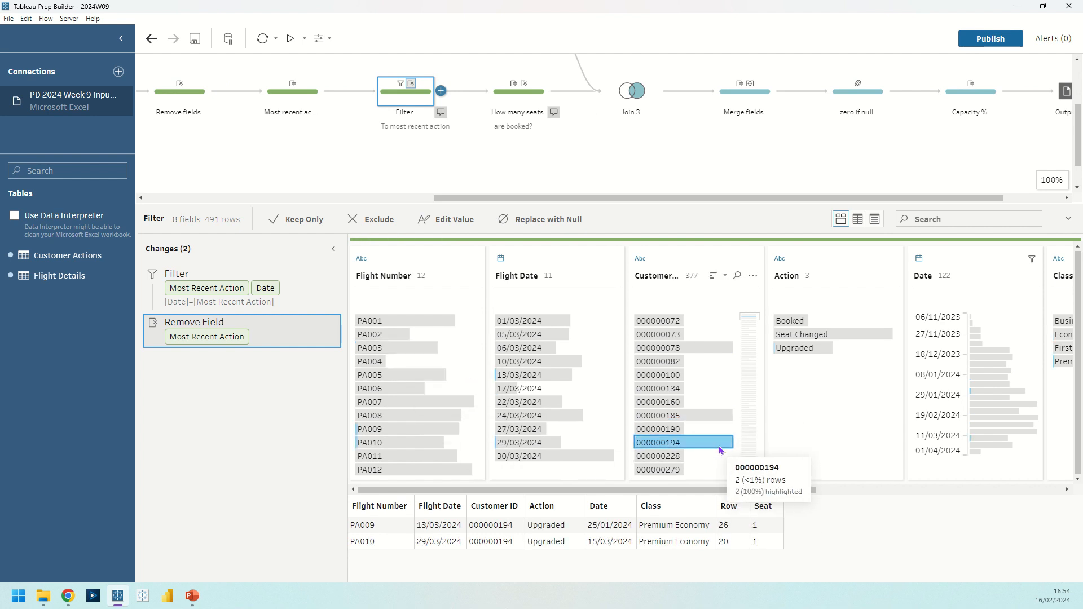
left_click(720, 445)
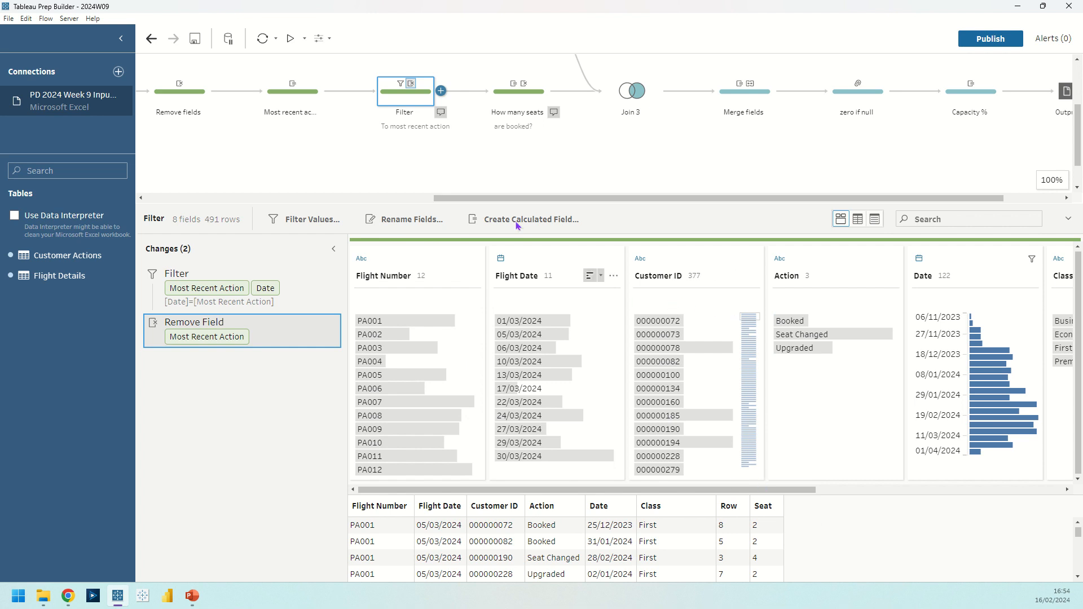
Open the How many seats step, inspect its Number of seats calculated field, and show the Running Calculation option for that field.
left_click_drag(506, 199, 567, 202)
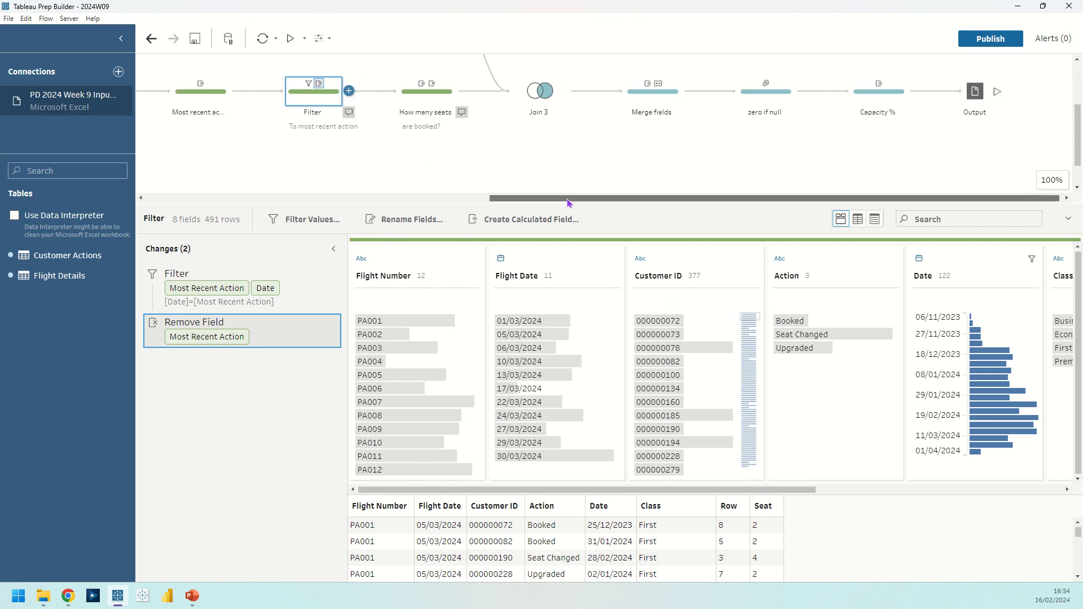
scroll(564, 180, "up", 2)
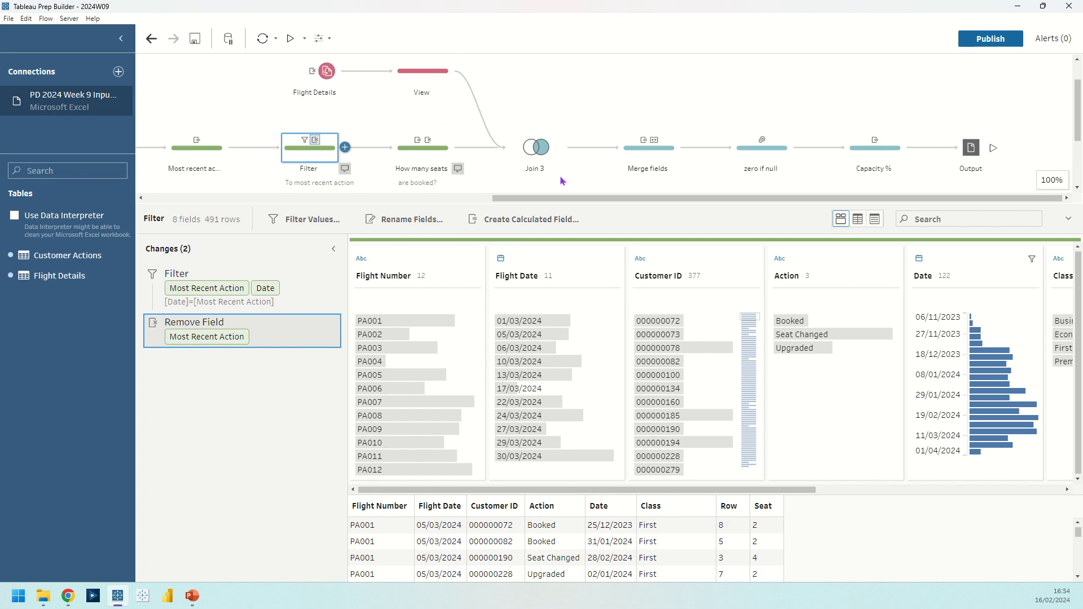
left_click(425, 159)
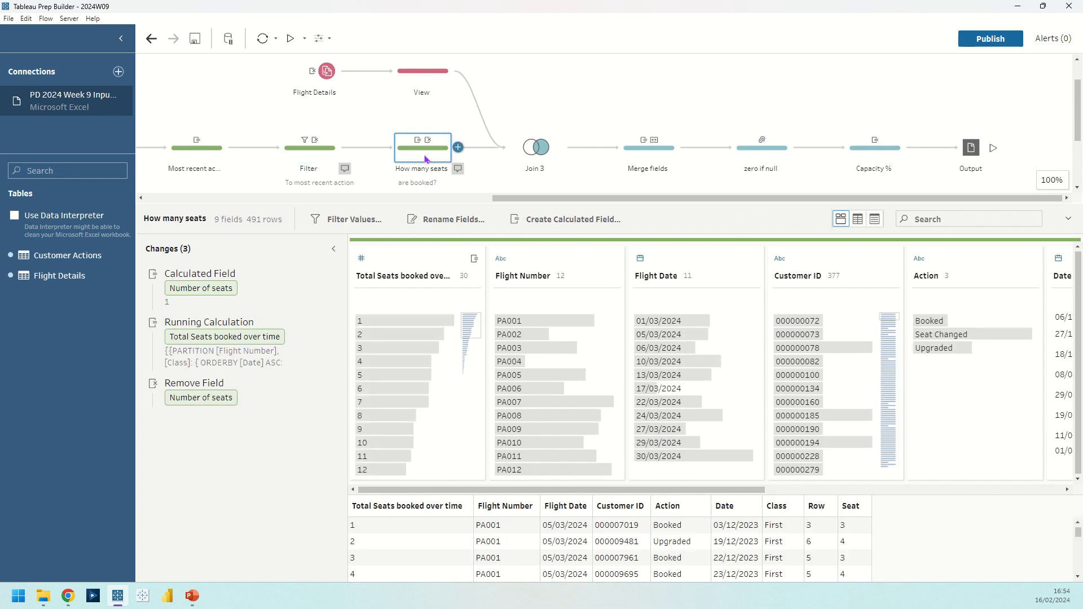
left_click(265, 271)
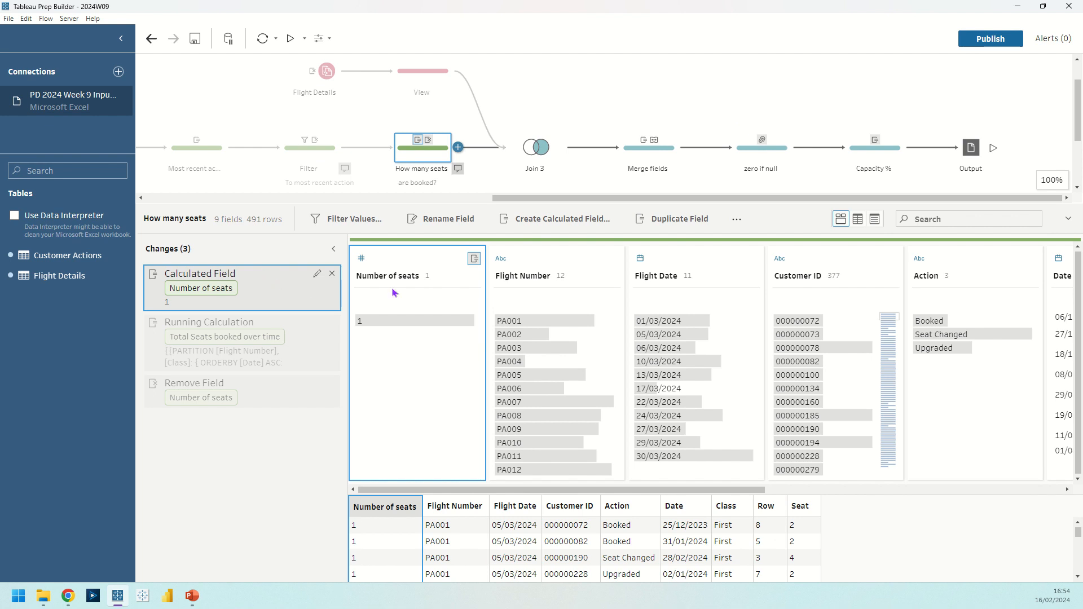
left_click(475, 276)
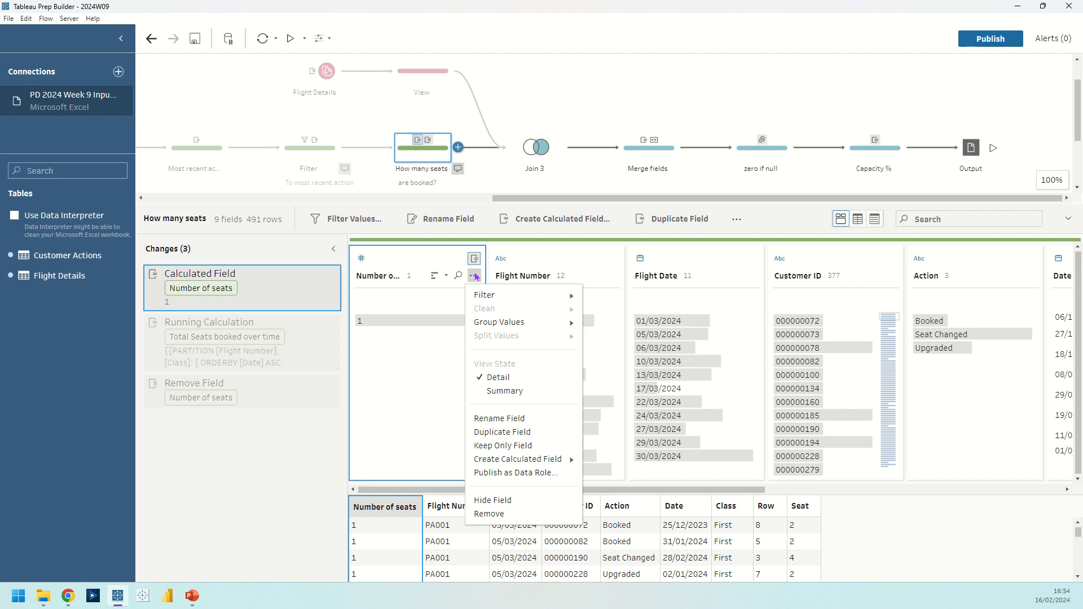
mouse_move(518, 460)
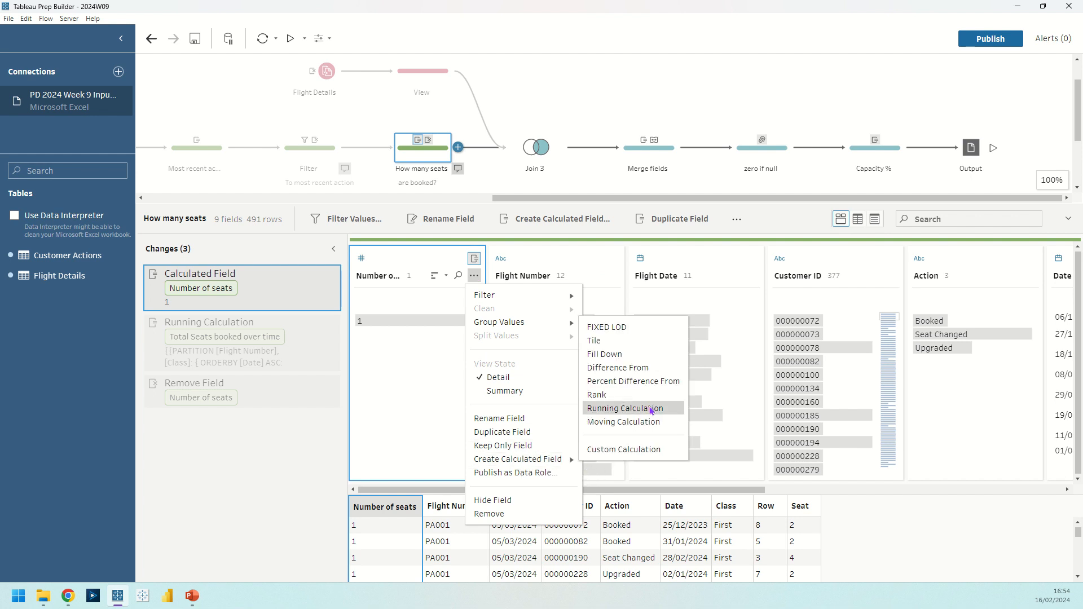
Open the Total Seats booked over time running calculation, check its group-by, order-by and SUM settings, and close the editor.
left_click(281, 328)
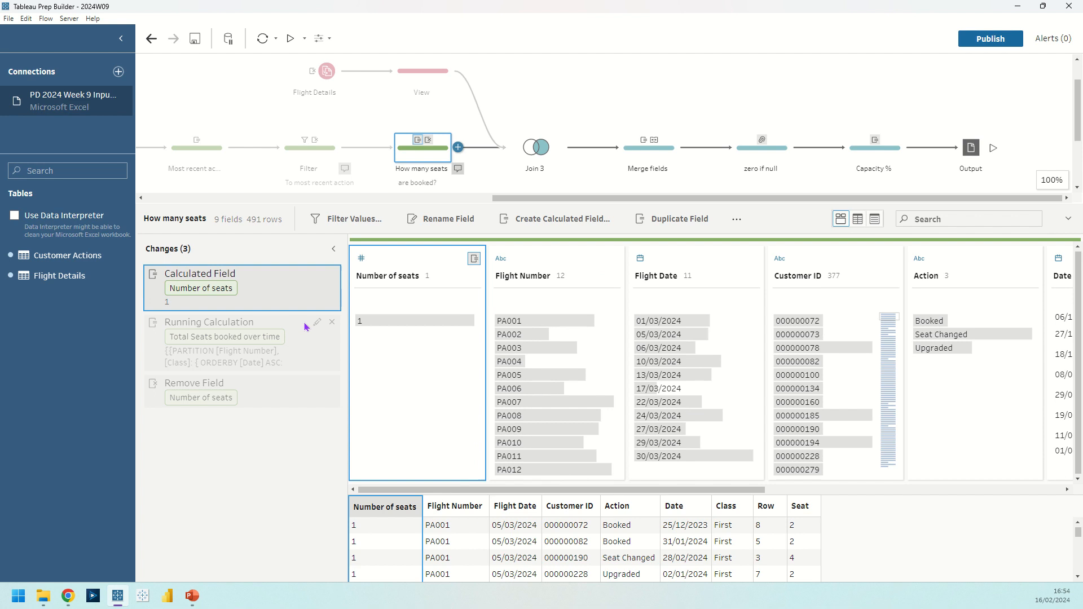
left_click(317, 322)
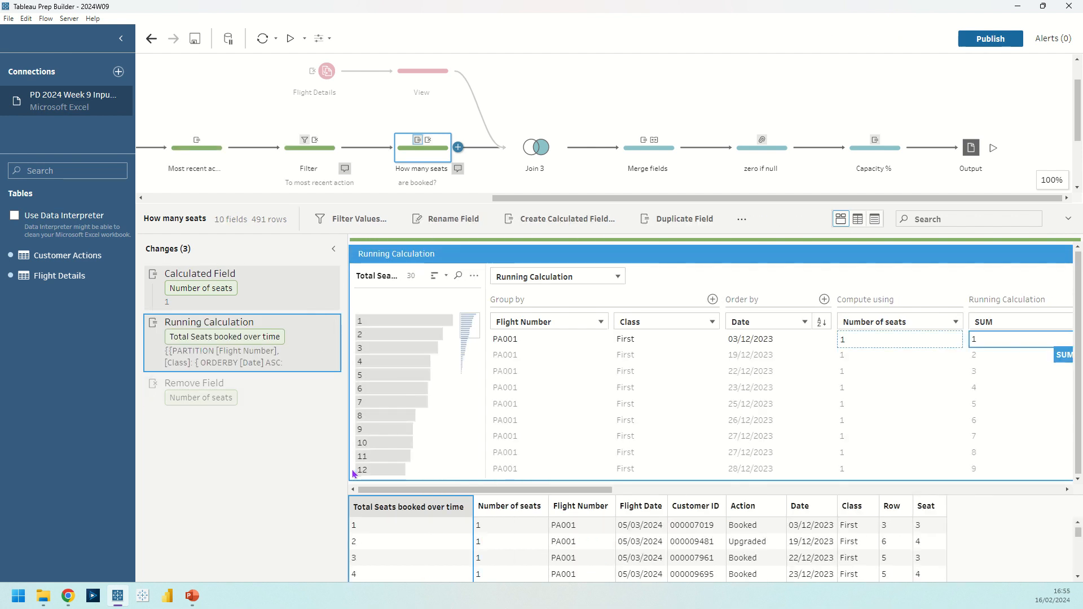
left_click(333, 249)
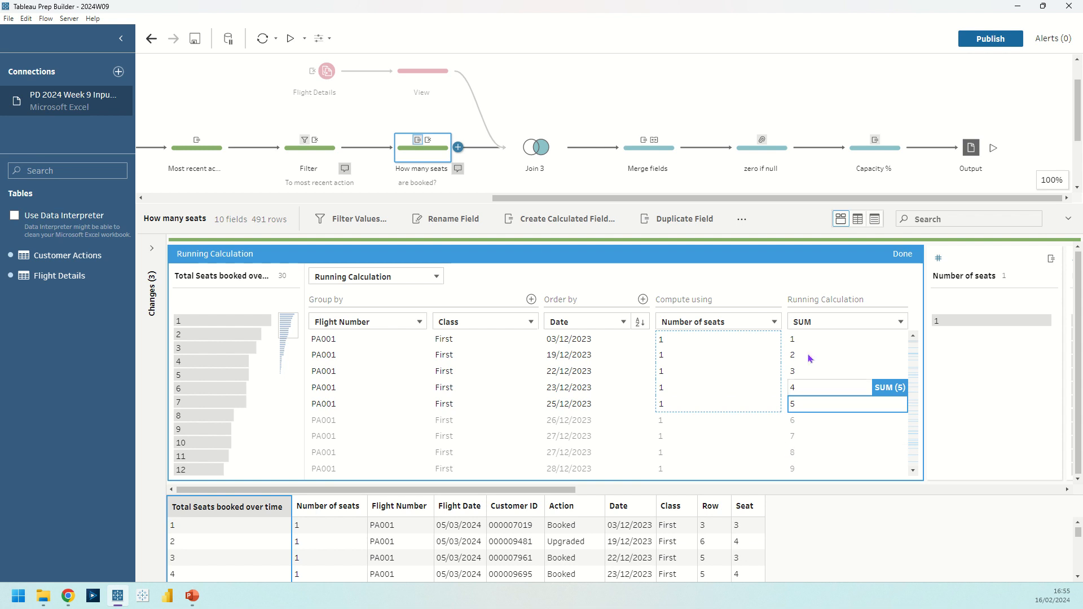
left_click(903, 255)
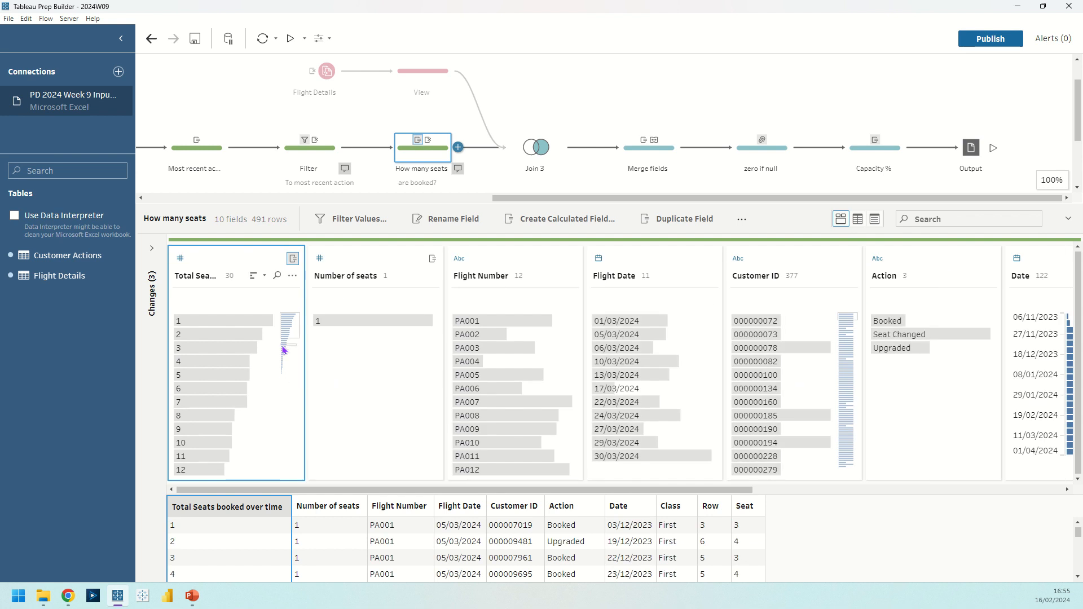
Review the flight capacity data in the View step and the clauses, right join type and results of Join 3.
left_click(404, 87)
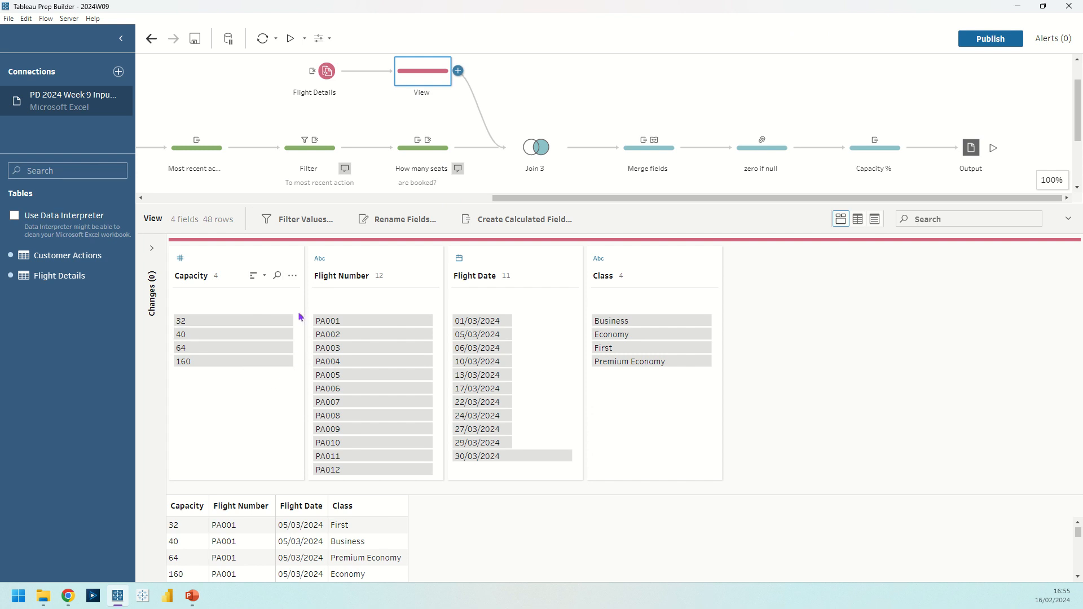
left_click(536, 148)
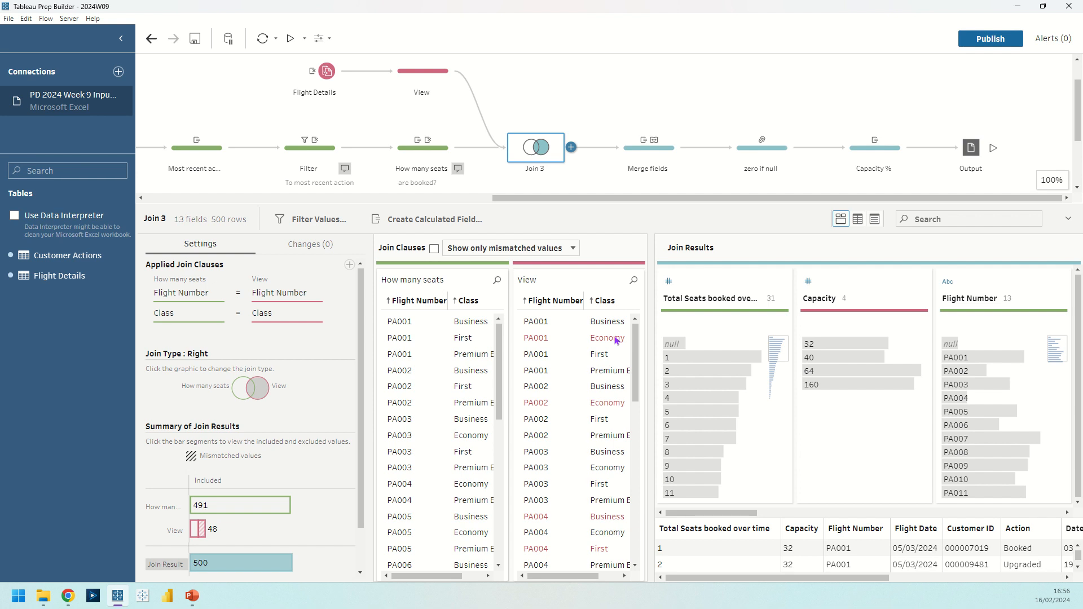
mouse_move(683, 344)
Review the Merge fields step's changes, including the Date calculation IFNULL([Date],MAKEDATE(2024,2,28)), and close its editor with the formula as is.
left_click(651, 161)
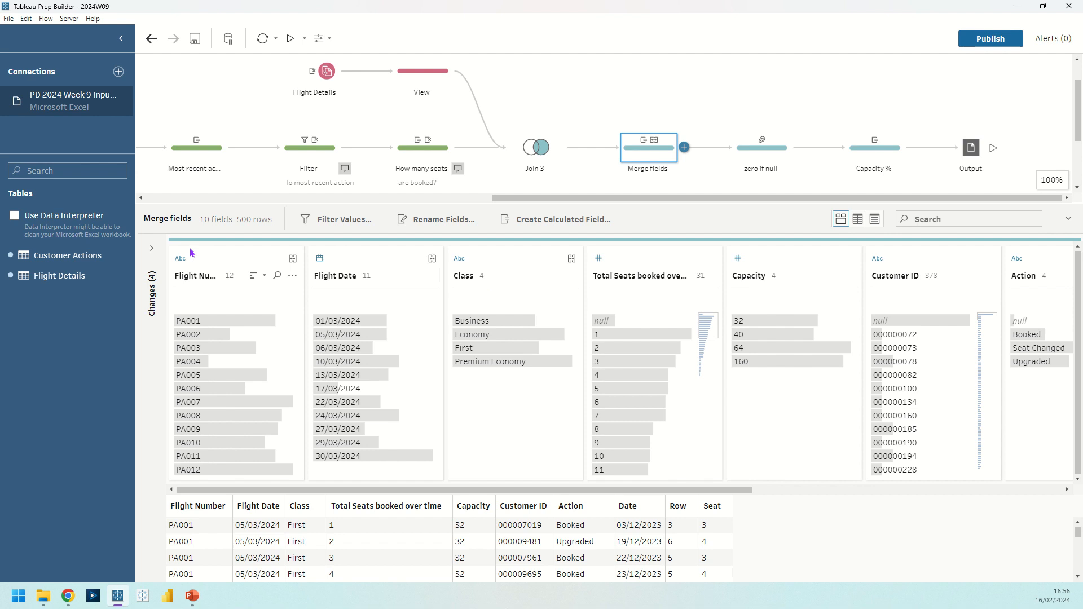
left_click(151, 250)
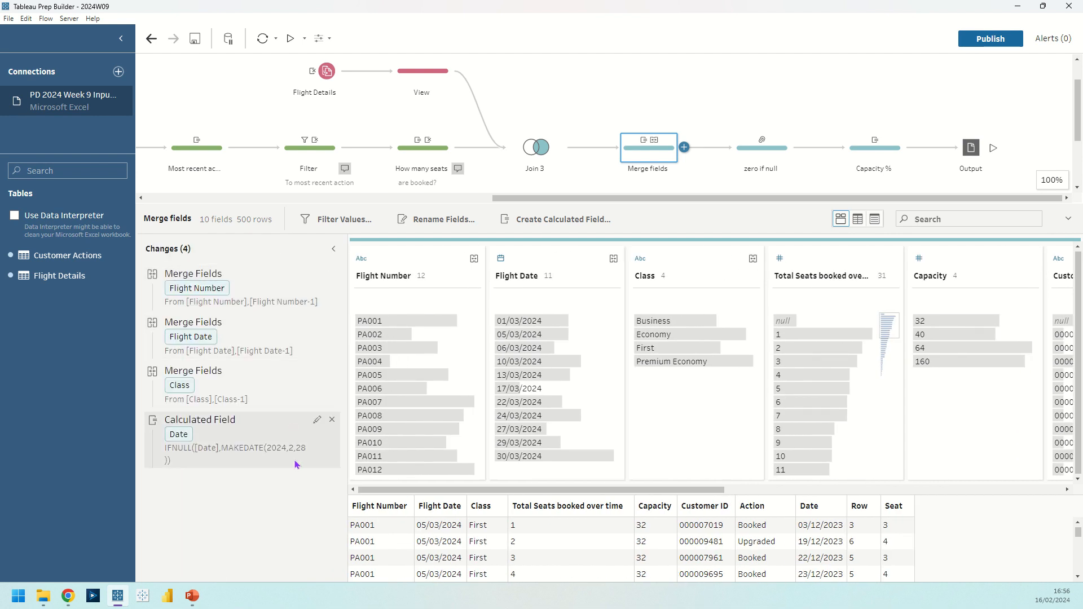
left_click(317, 420)
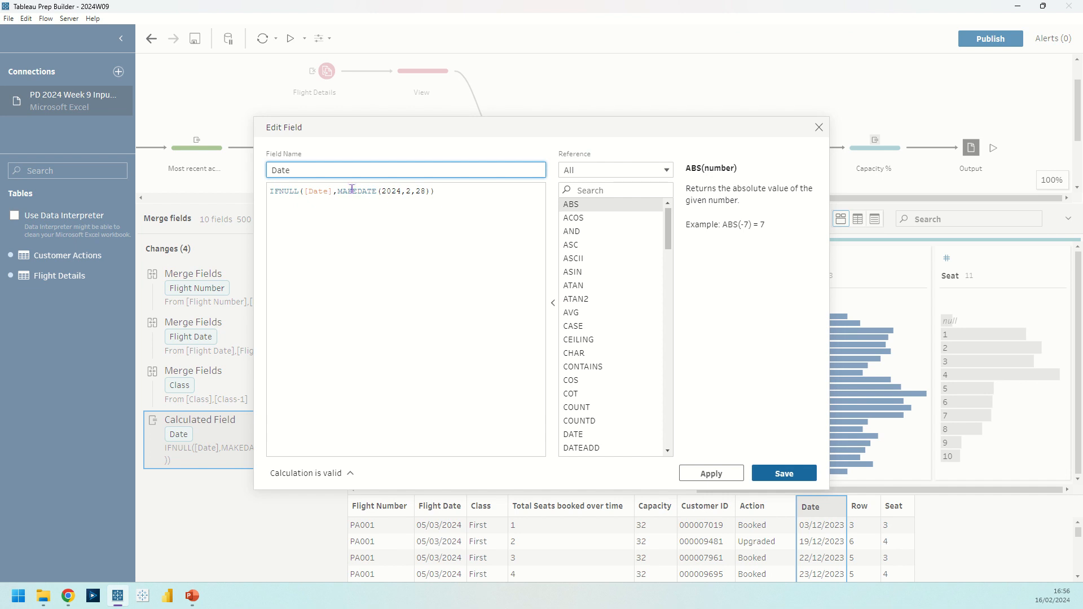
left_click_drag(430, 190, 379, 190)
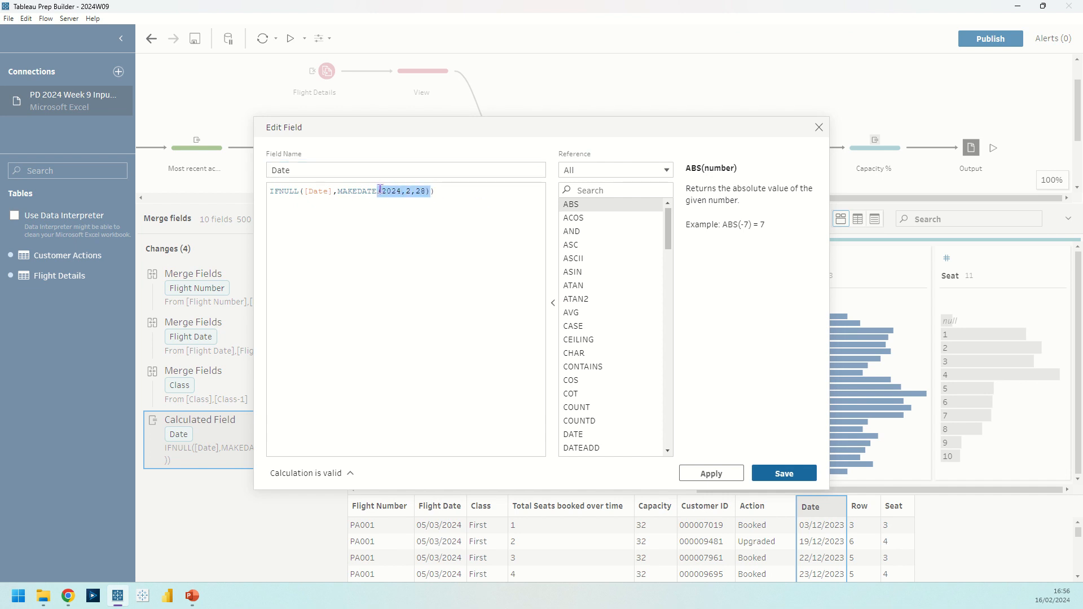
left_click(464, 200)
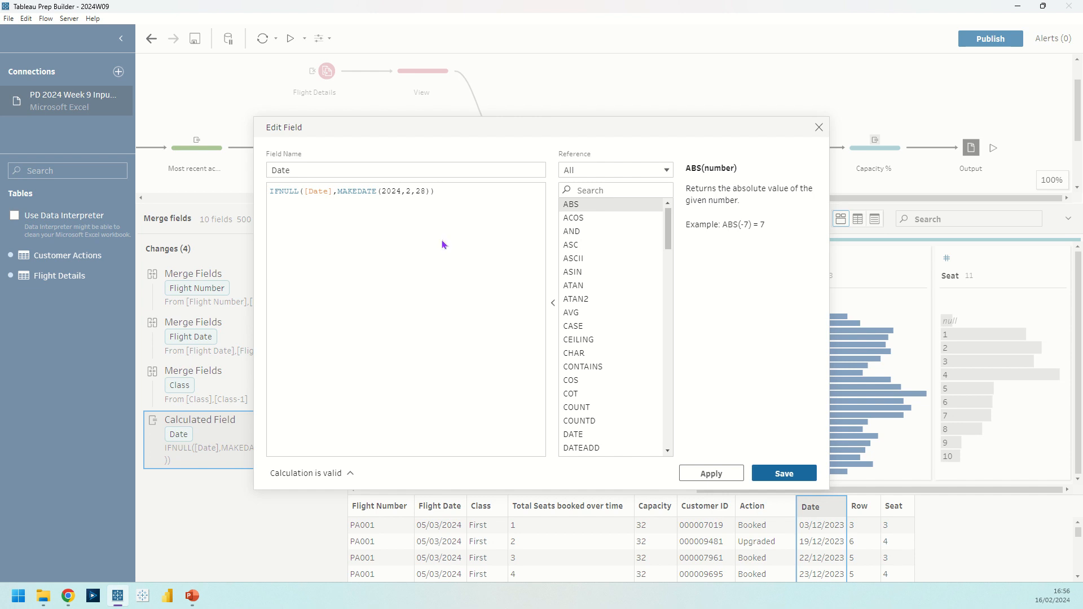
left_click(785, 474)
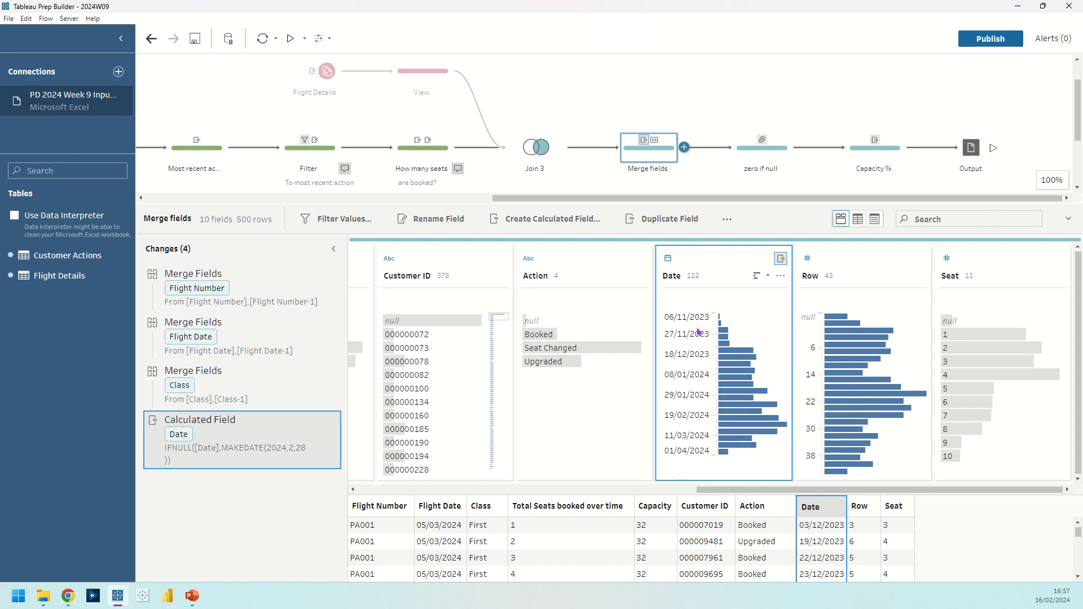
Open the zero if null step and highlight the 0 value of Total Seats booked over time to check its rows, then clear it.
left_click(736, 148)
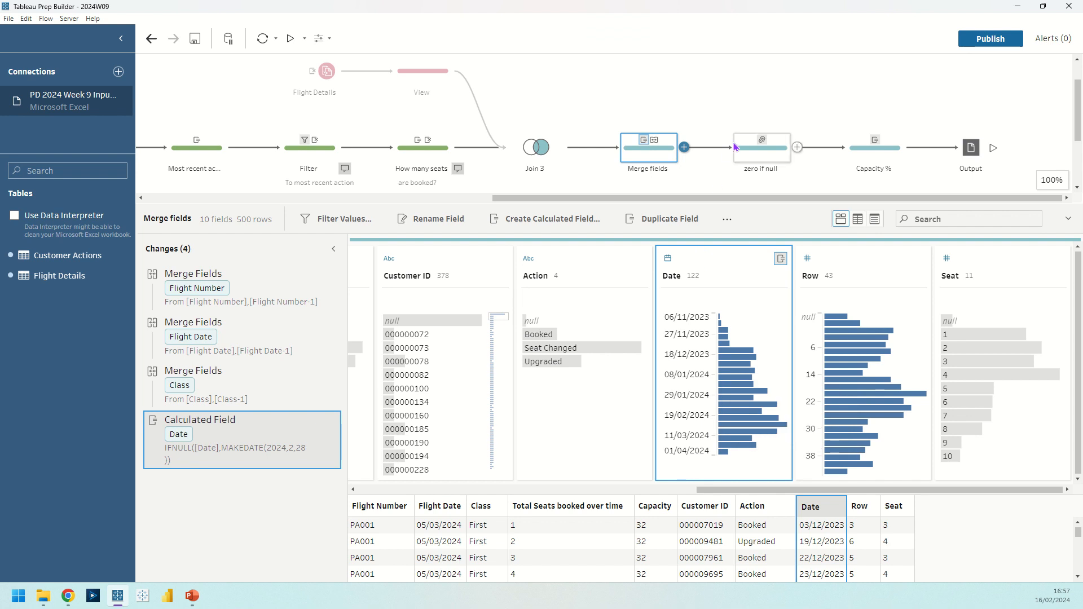
left_click_drag(701, 490, 415, 507)
left_click(751, 261)
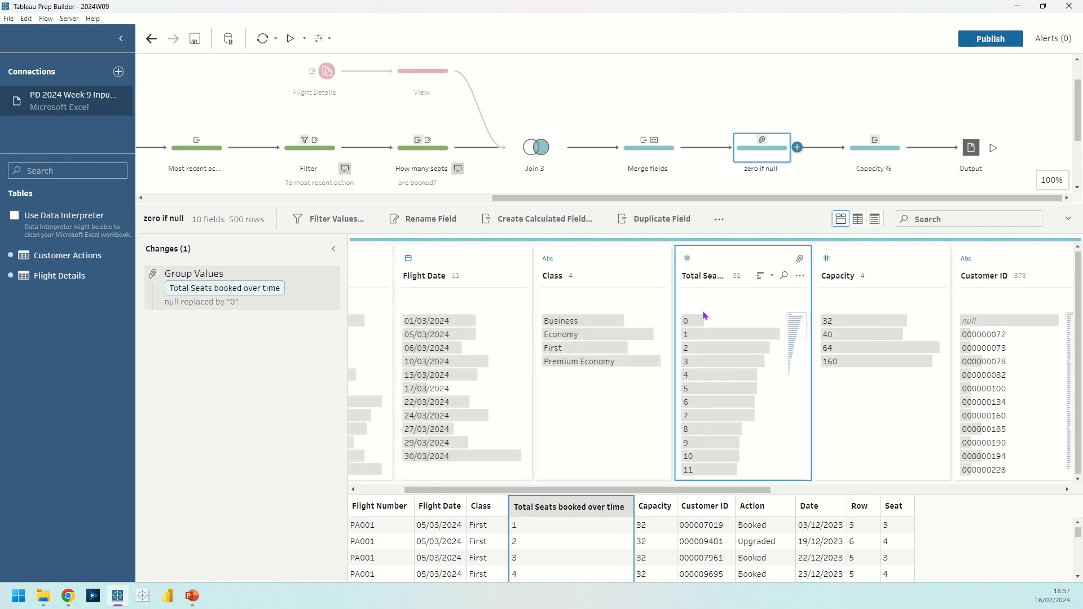
left_click(690, 327)
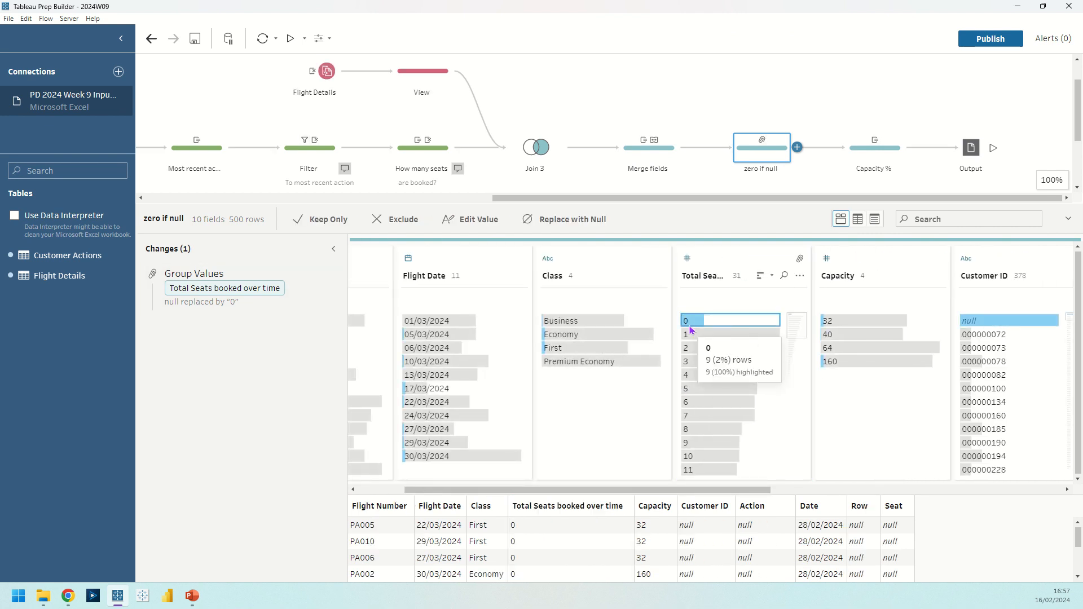
left_click(691, 327)
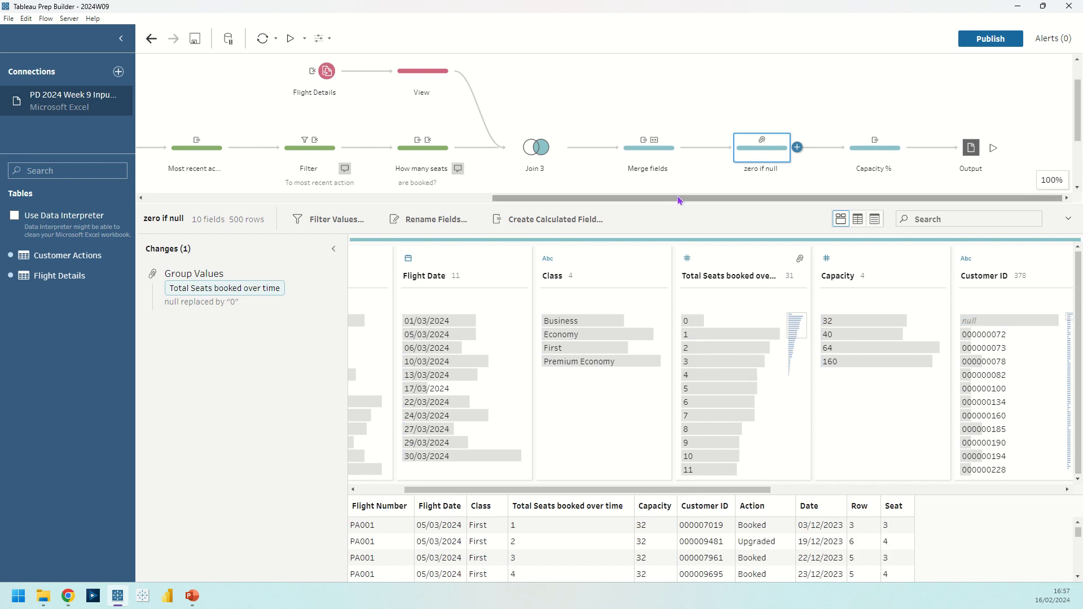
Review the Capacity % calculation [Total Seats booked over time] / [Capacity] and its value distribution, and select the Output step.
left_click(869, 149)
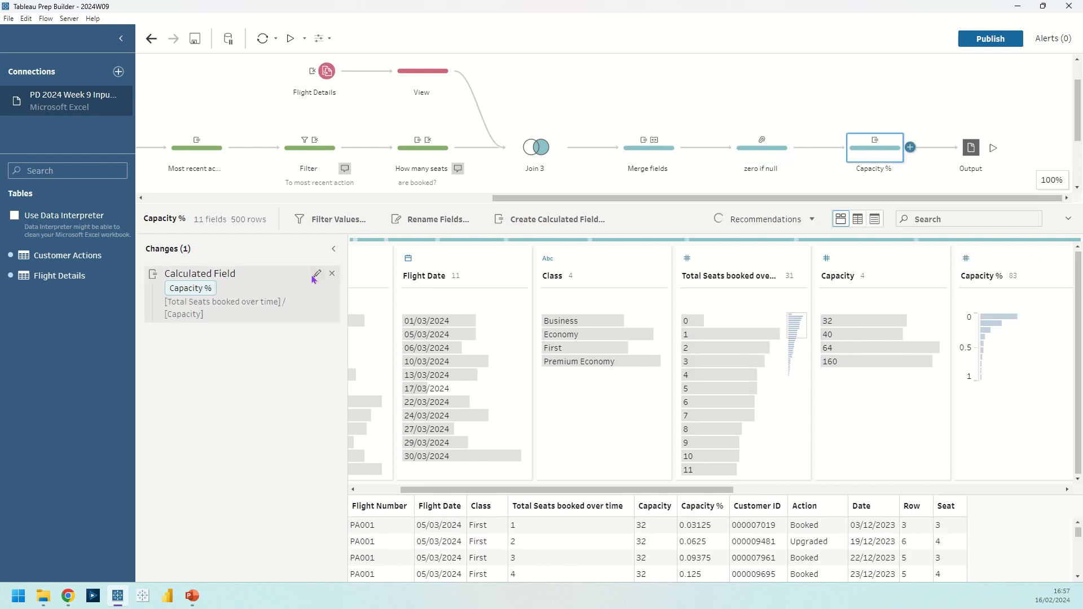
double_click(314, 279)
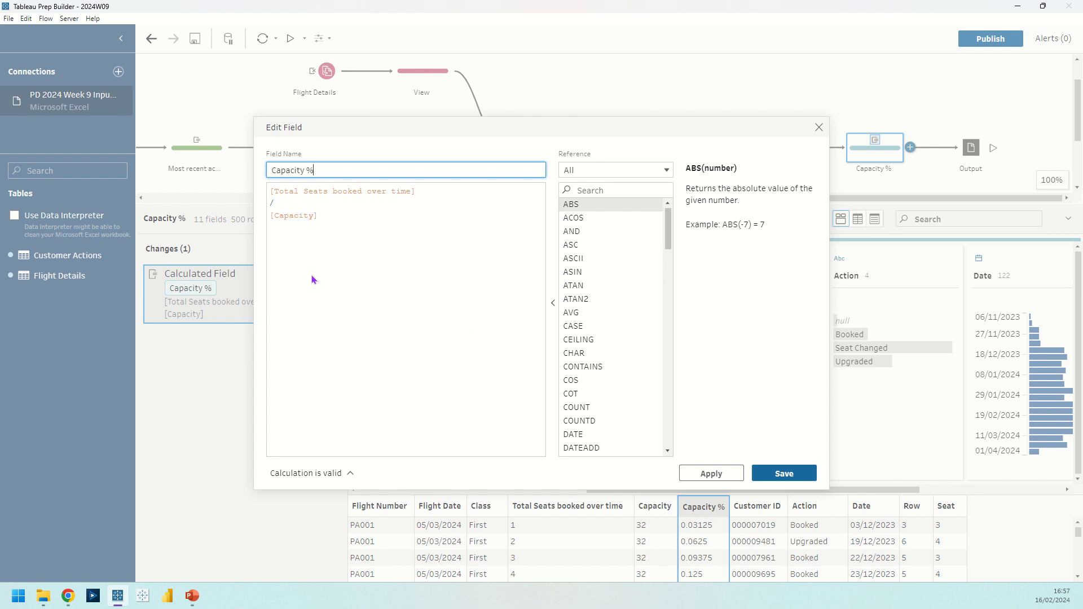
left_click(818, 128)
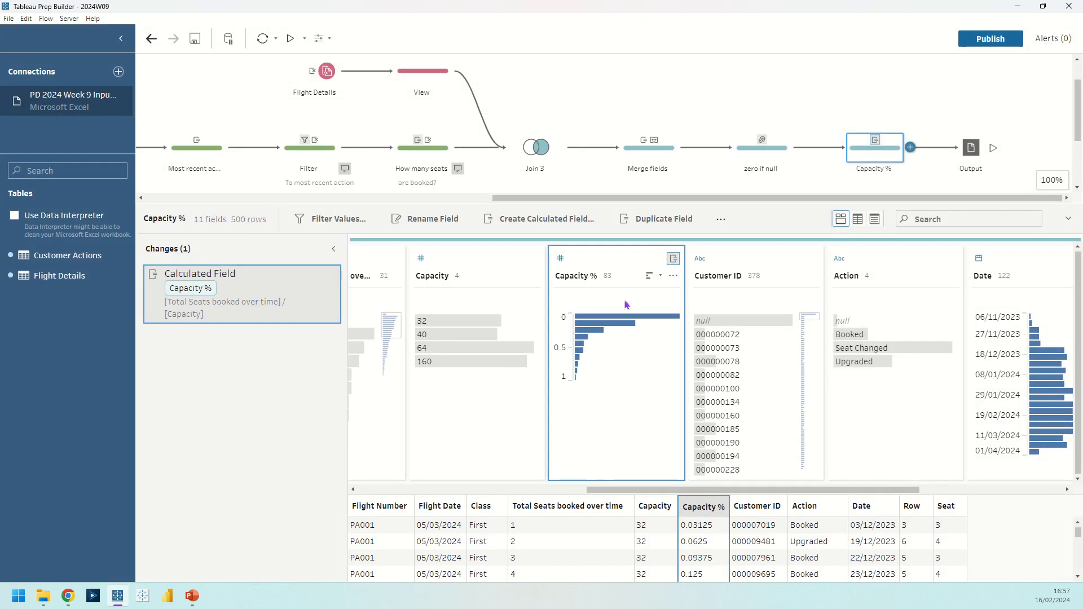
mouse_move(597, 380)
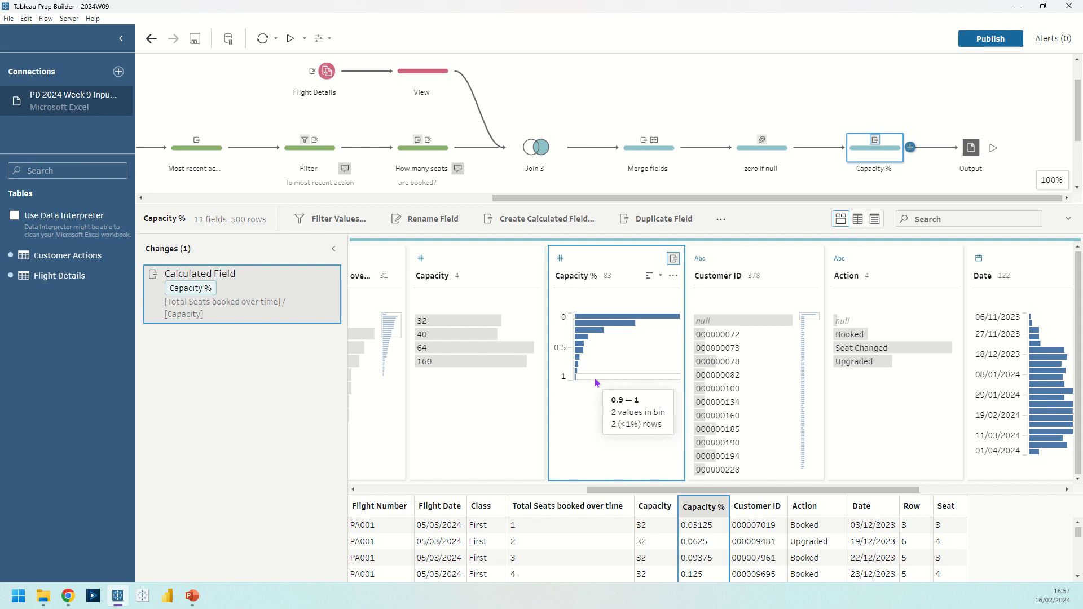
left_click(970, 150)
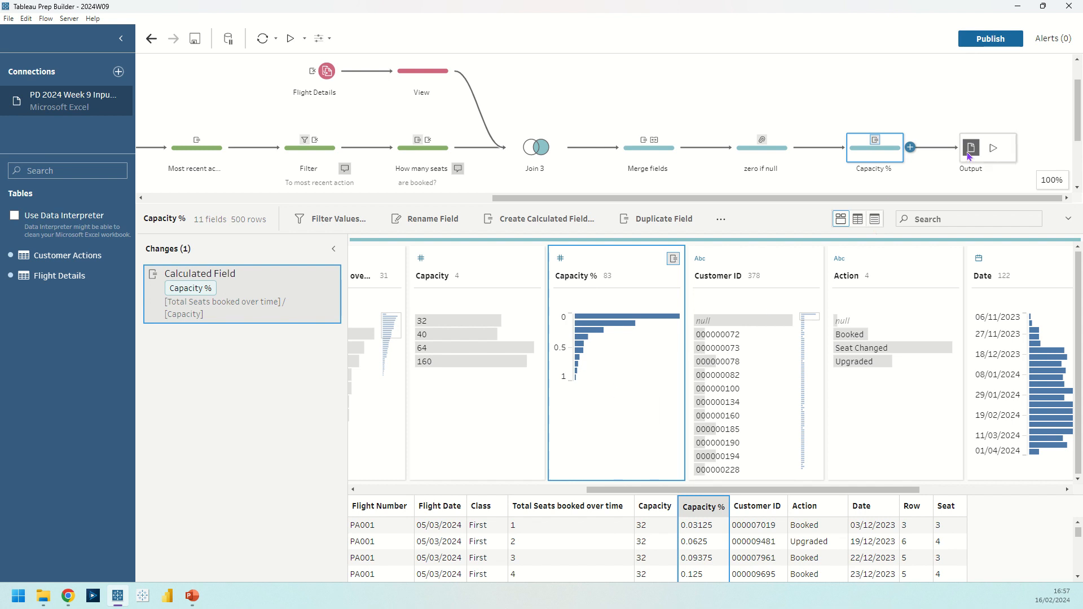